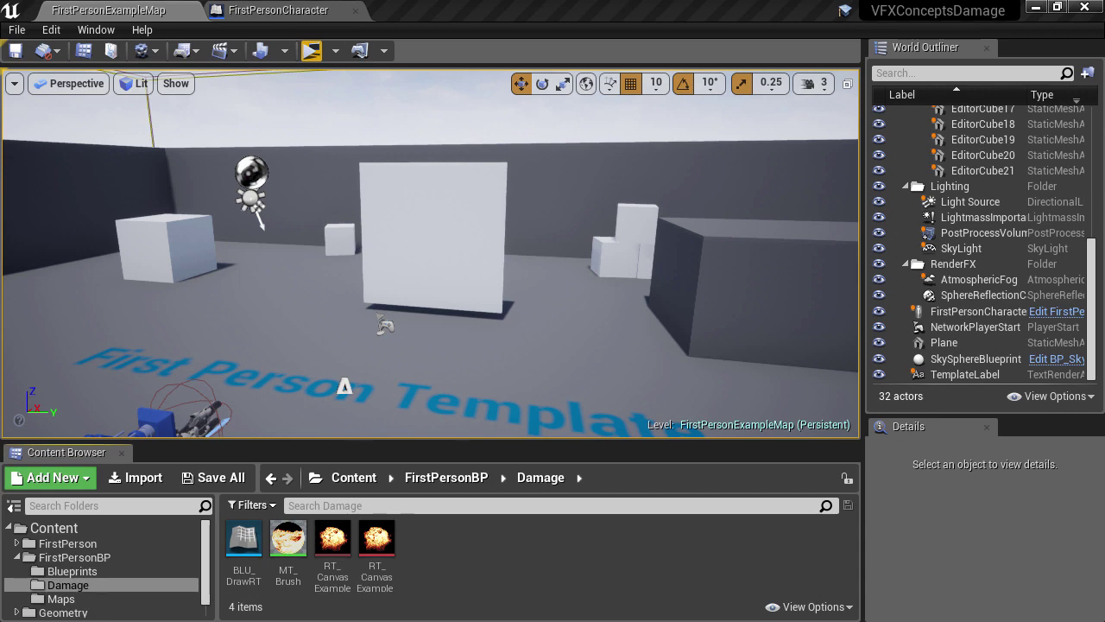
Step: Create a 'Damage' folder under Content and open it
left_click(102, 528)
right_click(437, 534)
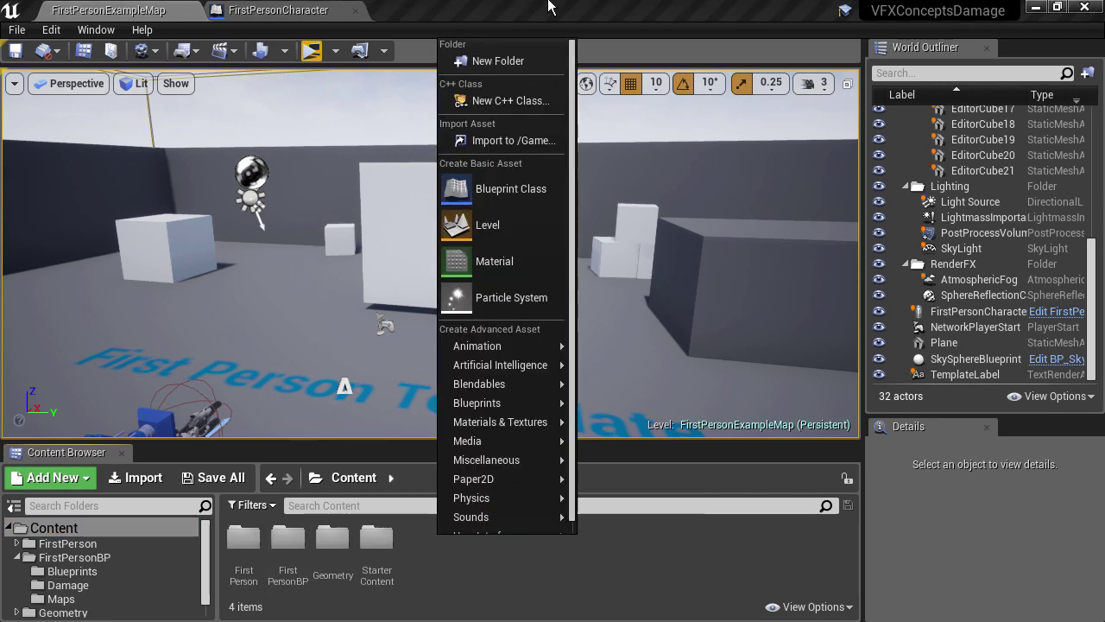
left_click(535, 64)
type("Damage")
key("Return")
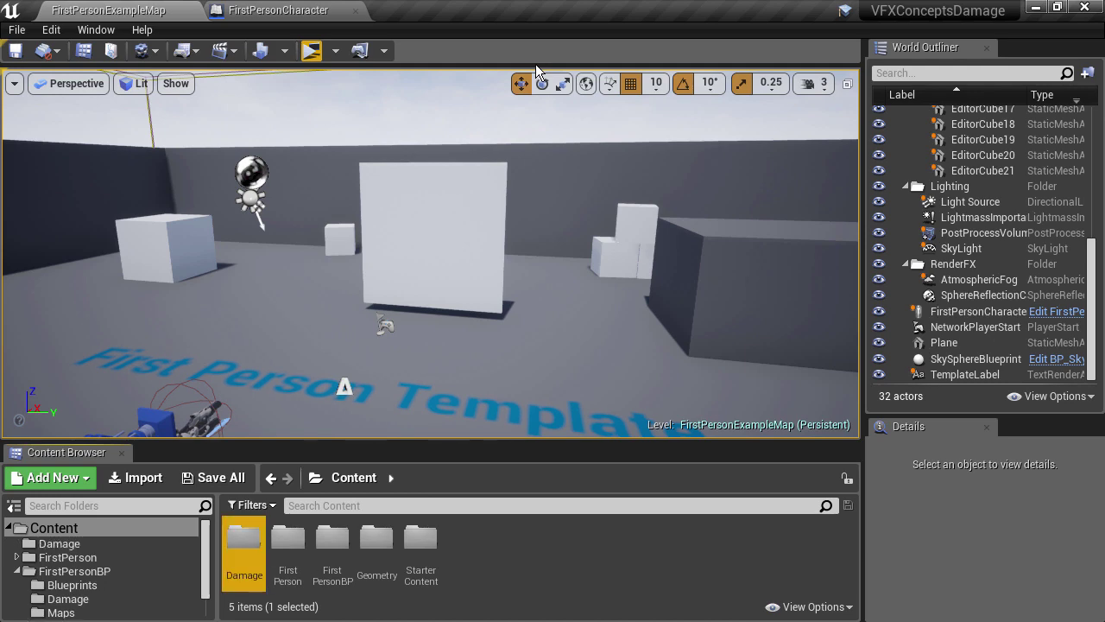
double_click(237, 551)
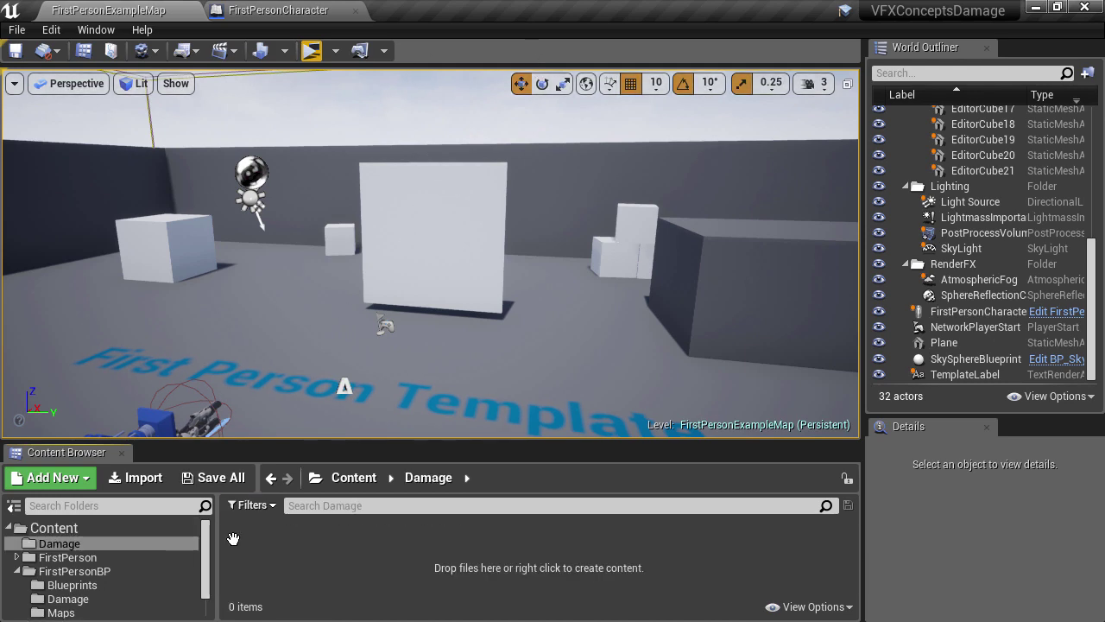
Step: Create a new material named MAT_SurfaceDmg in the Damage folder
right_click(281, 541)
left_click(365, 263)
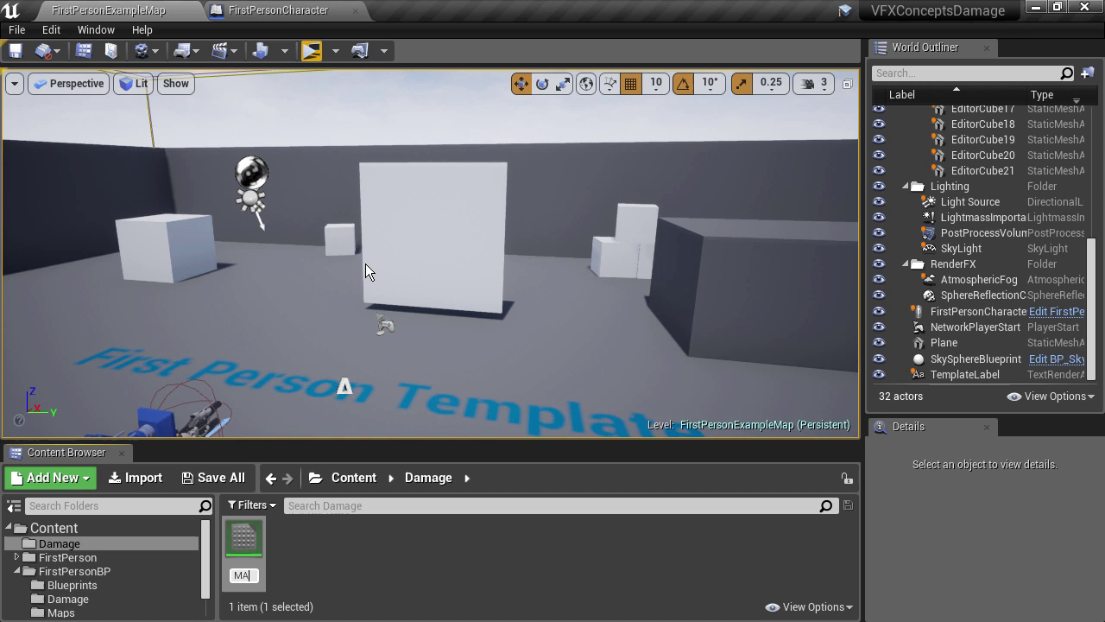
type("M_T_SurfaceDmg")
key("Return")
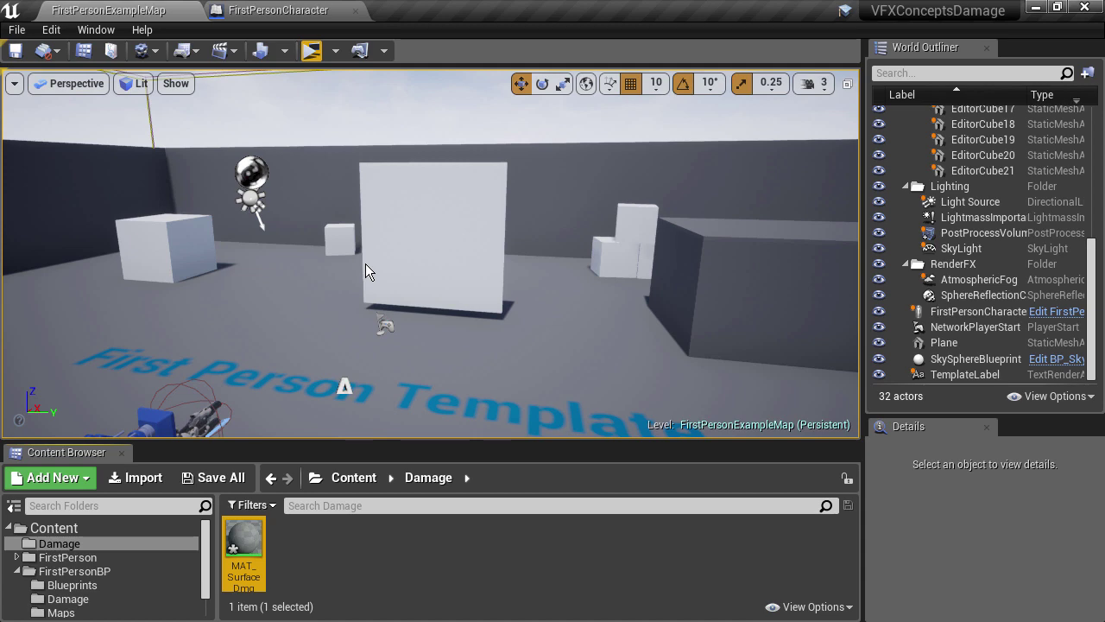
Step: Add a render target asset named RT_Damage to the Damage folder
right_click(312, 528)
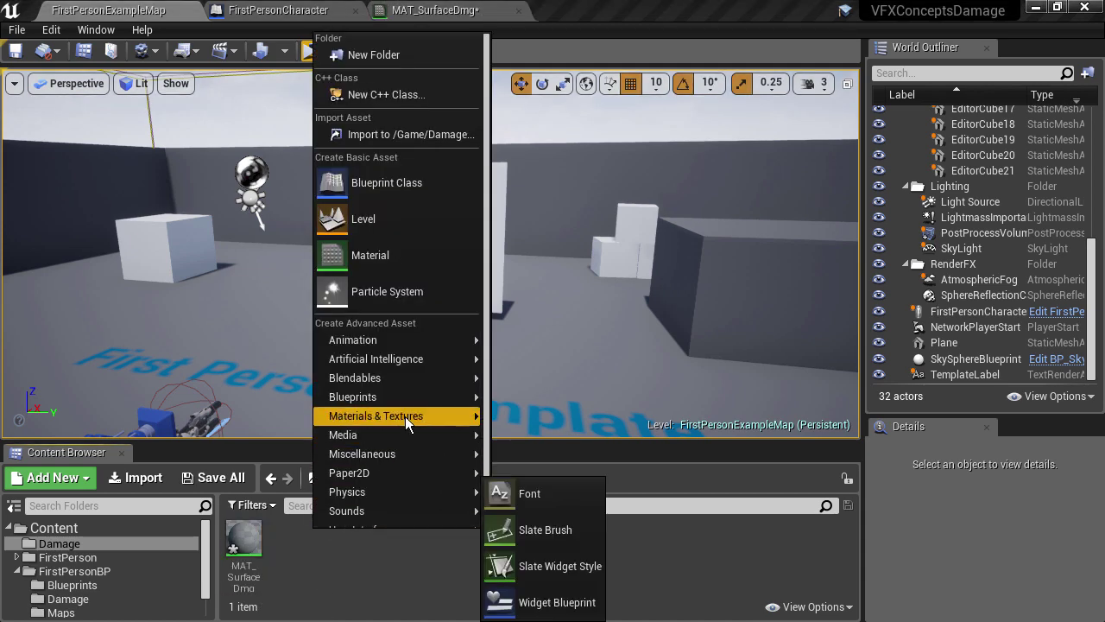
mouse_move(405, 416)
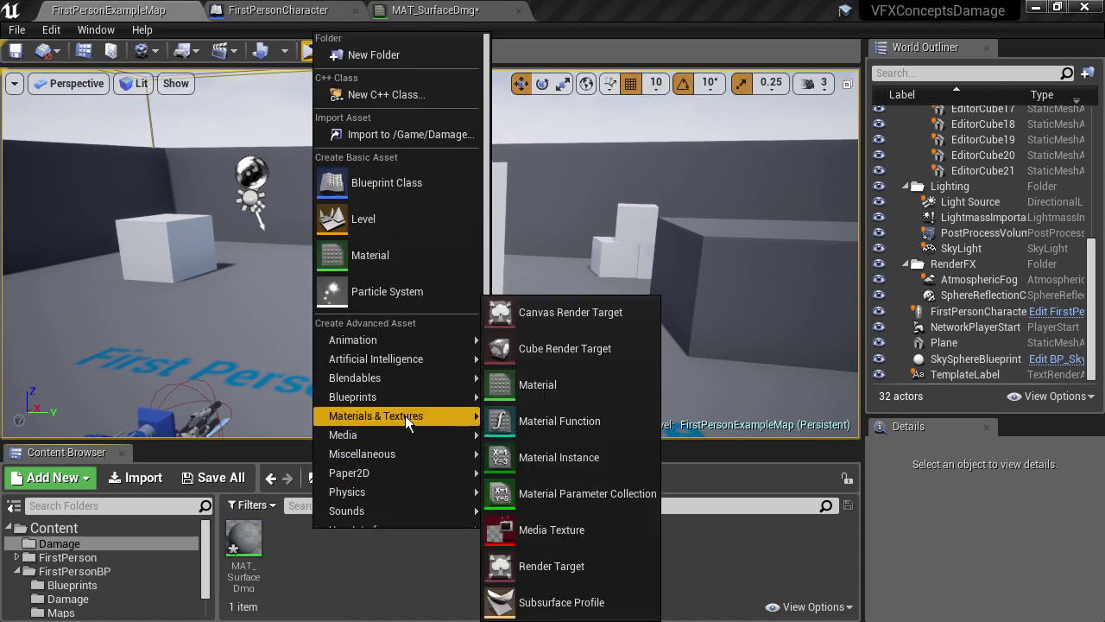
left_click(549, 565)
type("RT_Damage")
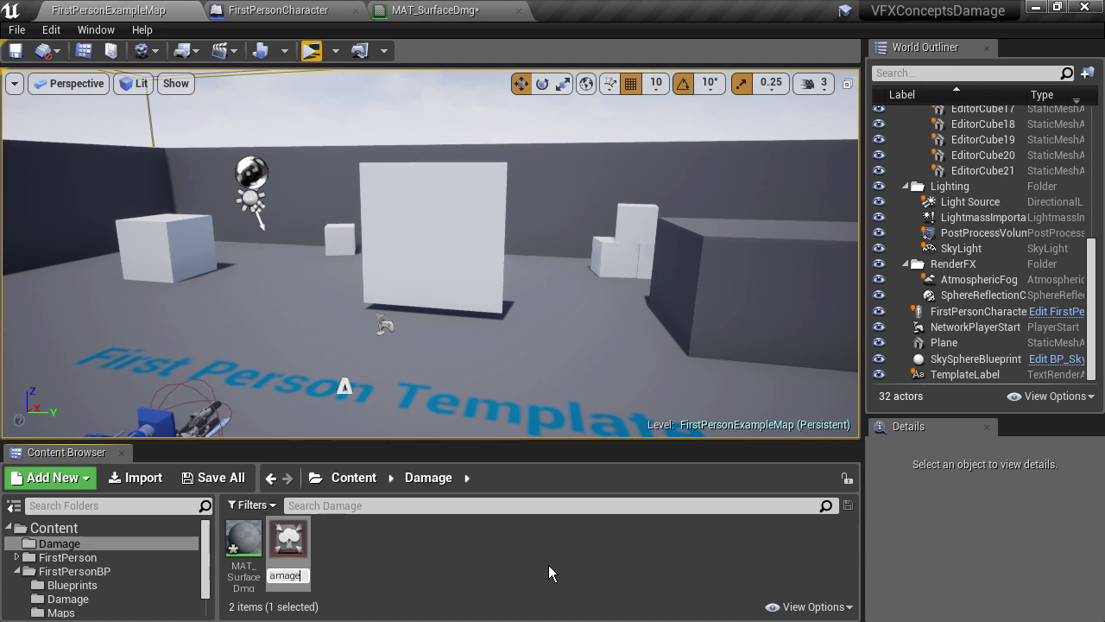
key("Return")
Step: Add a Texture Sample using T_ML_Rubber_Blue_01_D and wire its colour into Base Color
double_click(245, 539)
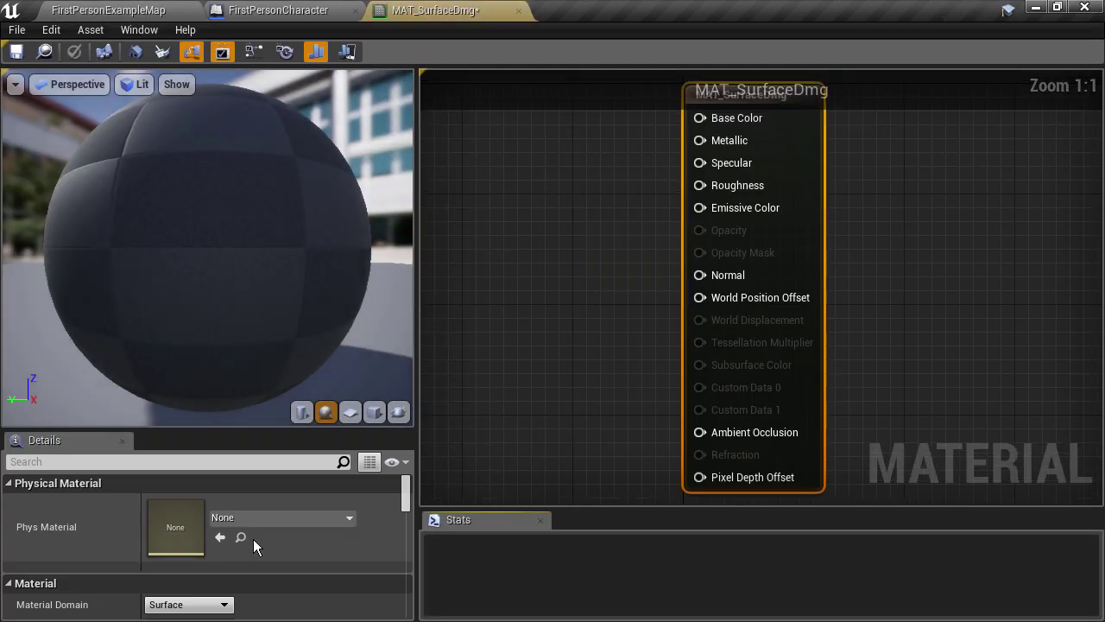
right_click(517, 307)
type("textu")
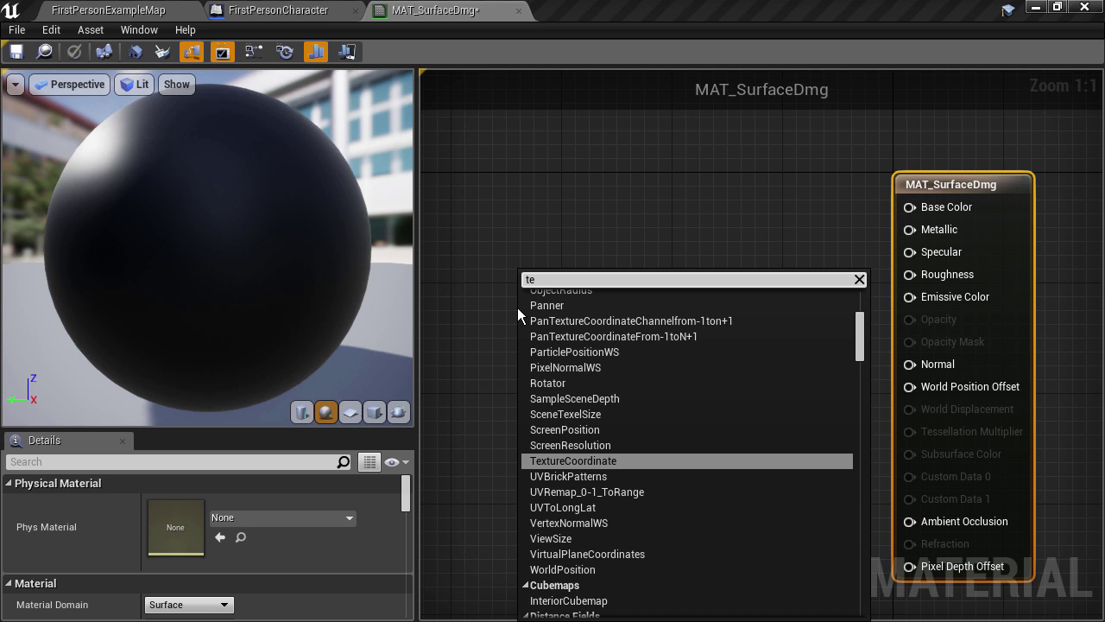
left_click(574, 461)
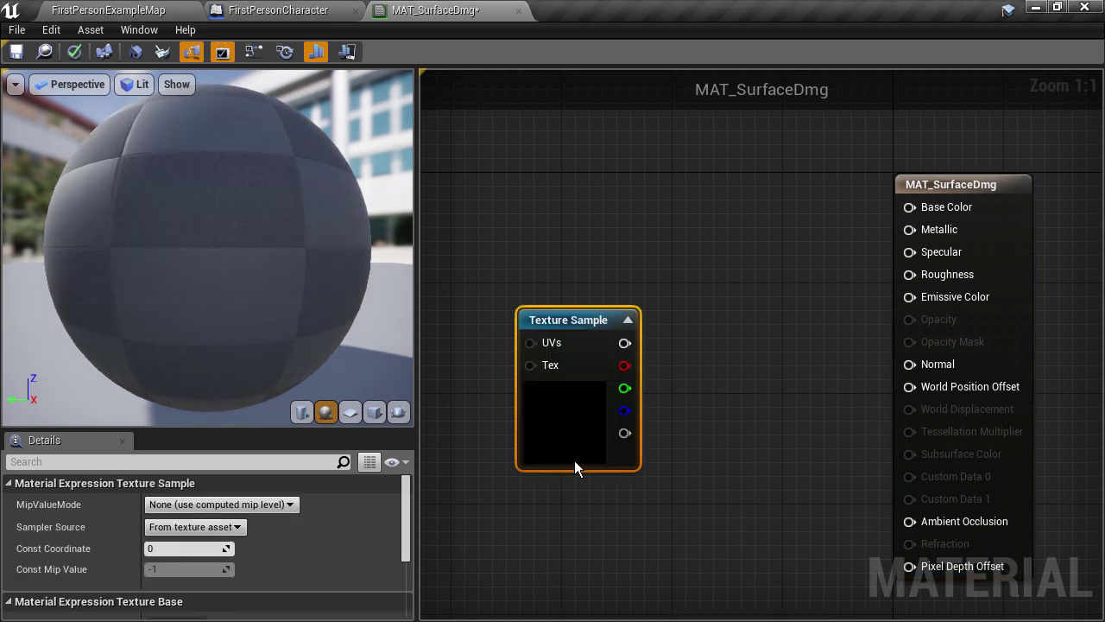
left_click_drag(573, 325, 562, 203)
scroll(369, 513, "down", 5)
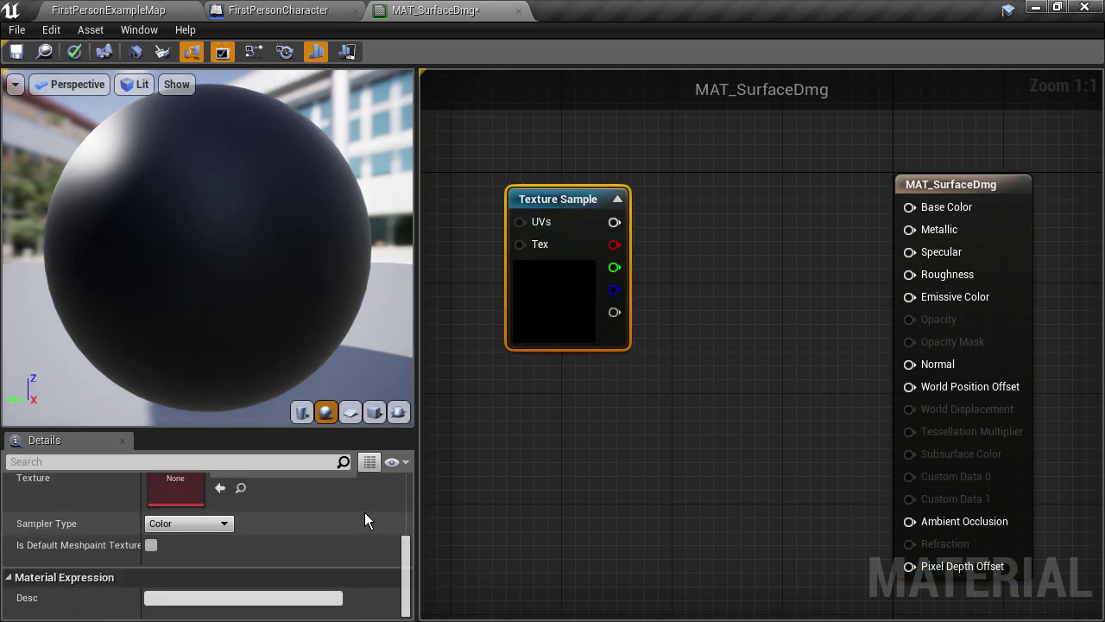
left_click(305, 507)
type("rubb")
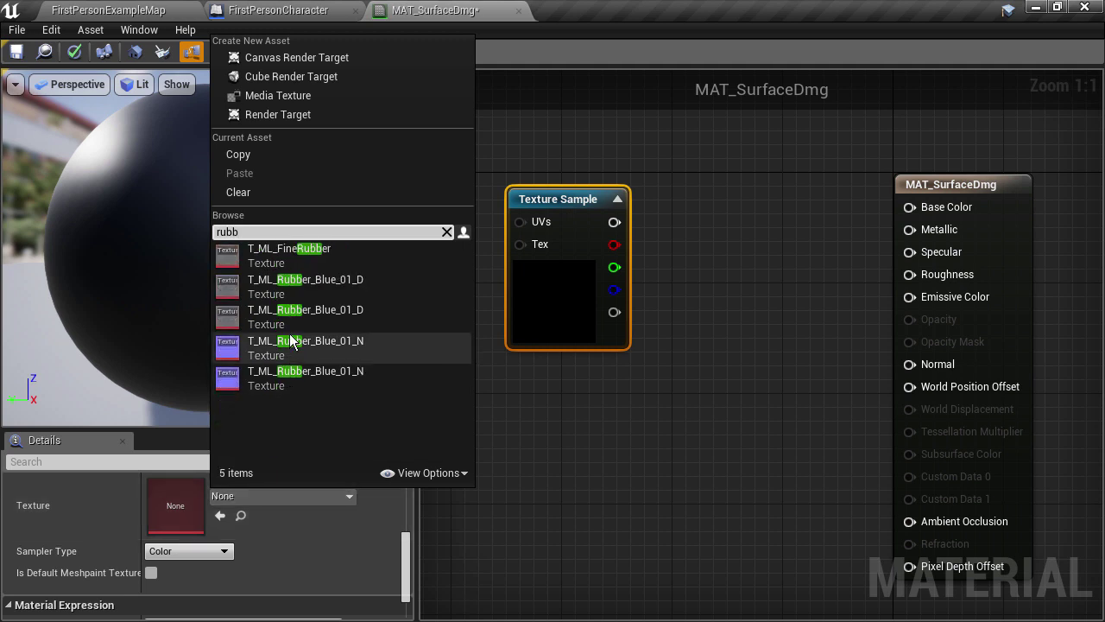
left_click(329, 280)
left_click_drag(612, 222, 909, 207)
left_click_drag(247, 239, 276, 240)
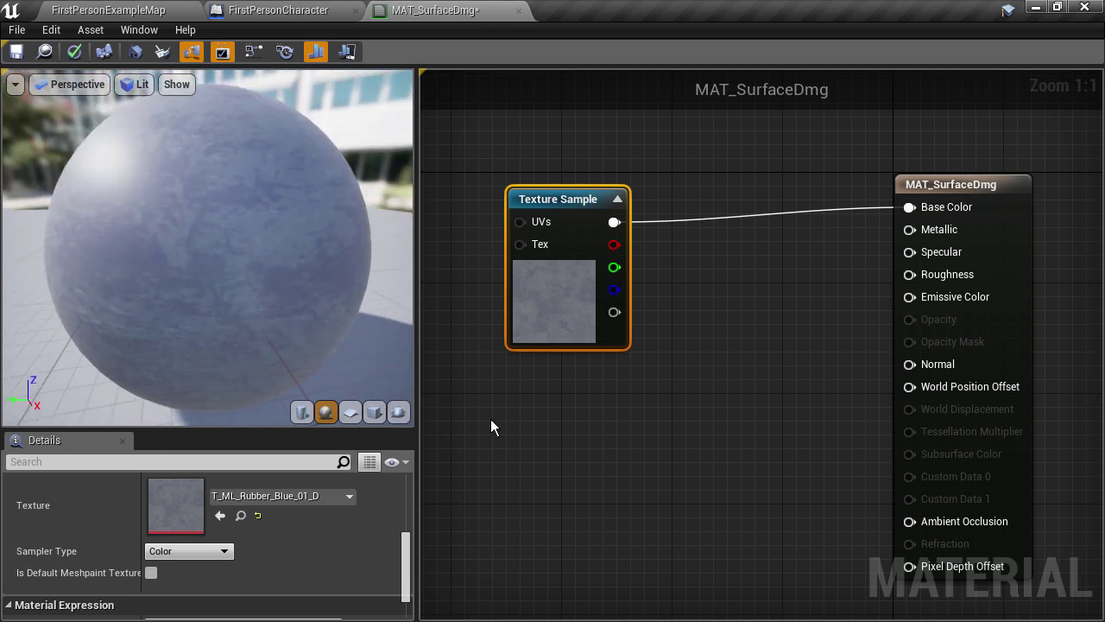
Step: Add a second Texture Sample node that reads RT_Damage
right_click_drag(523, 422, 519, 422)
type("texture")
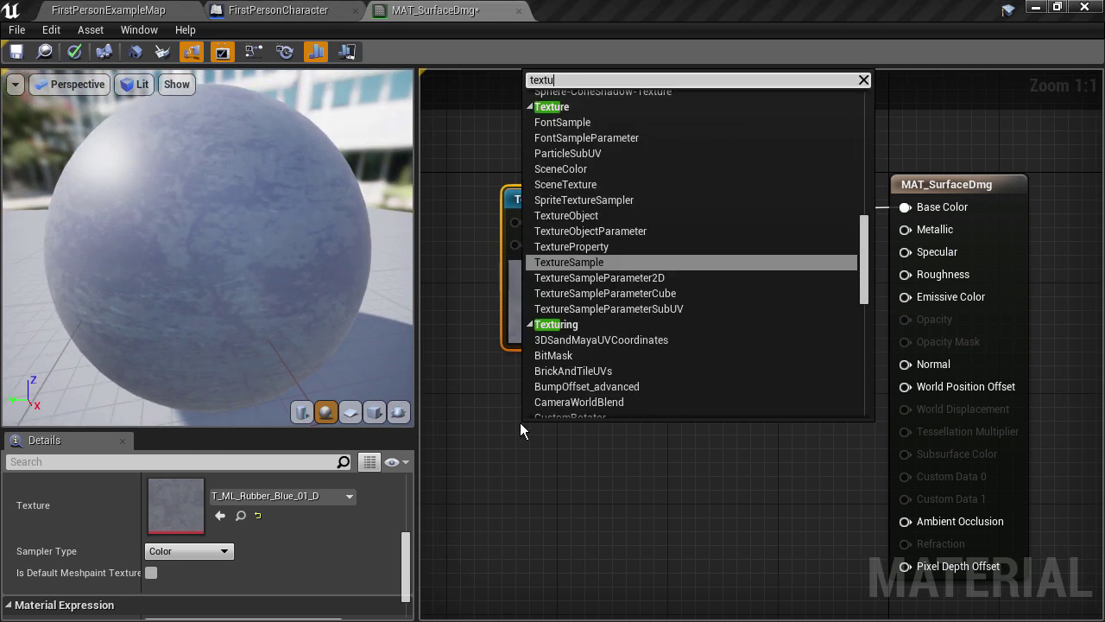
scroll(555, 367, "down", 1)
left_click(569, 229)
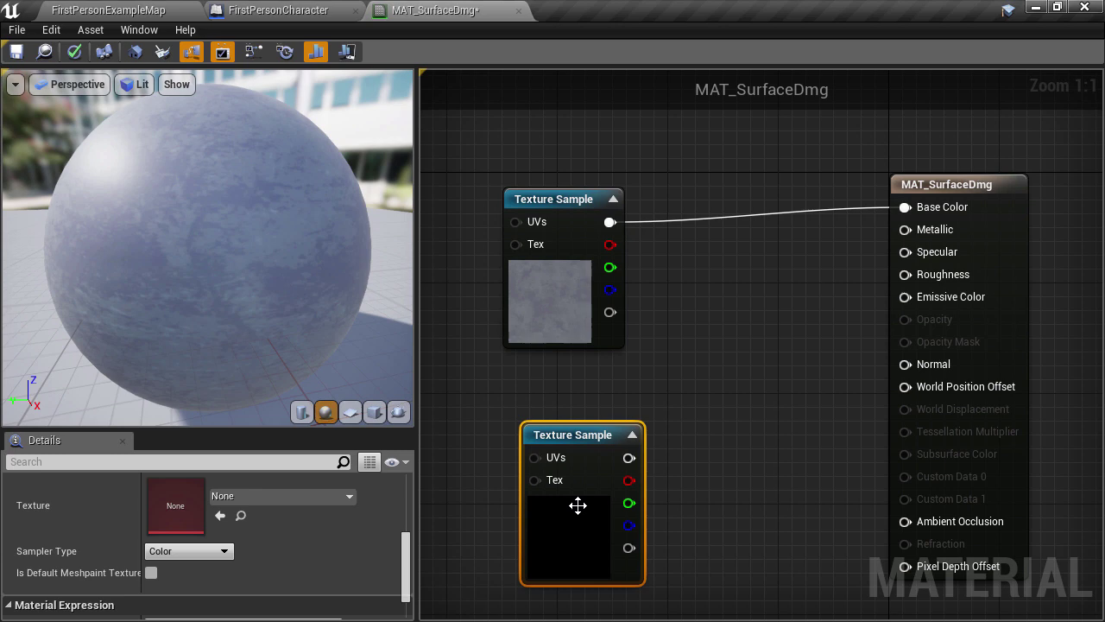
left_click_drag(578, 506, 578, 464)
left_click(333, 496)
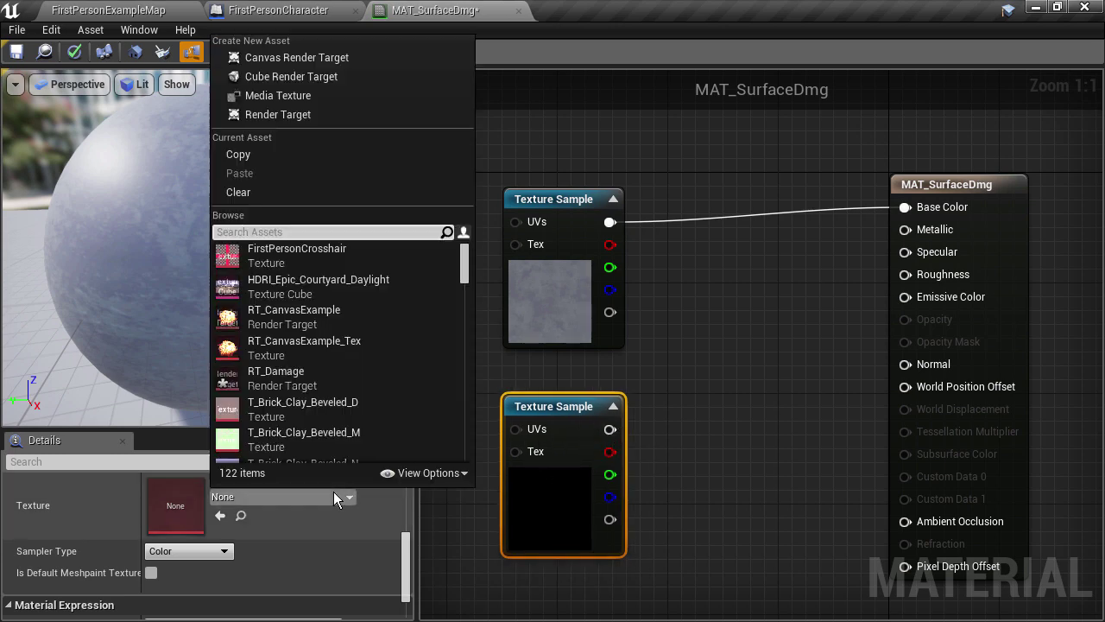
type("dam")
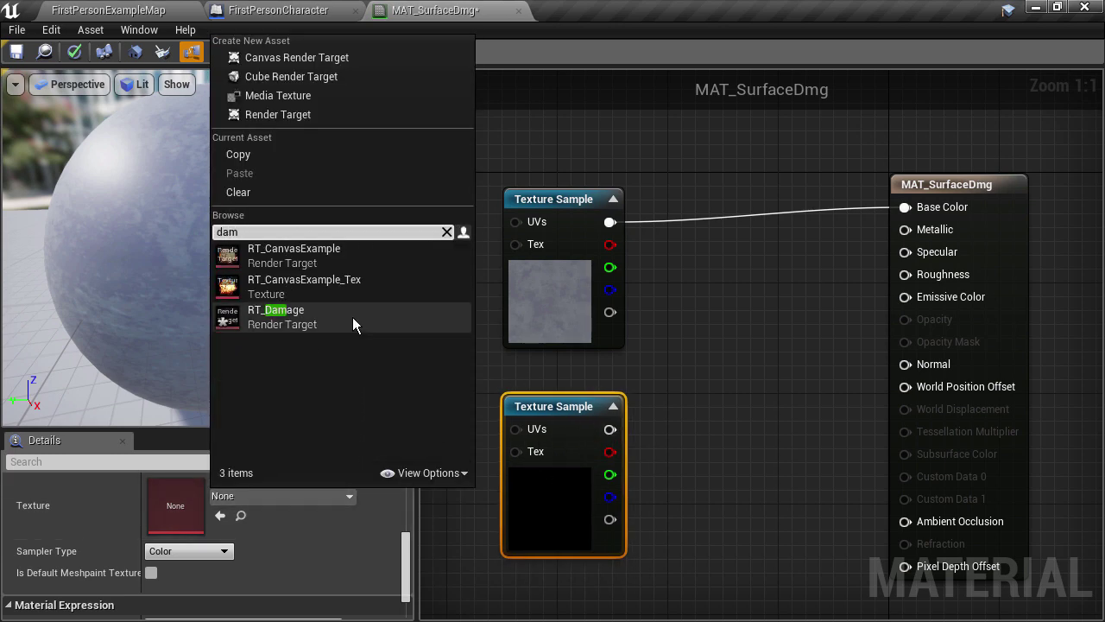
left_click(352, 317)
right_click_drag(689, 331, 769, 324)
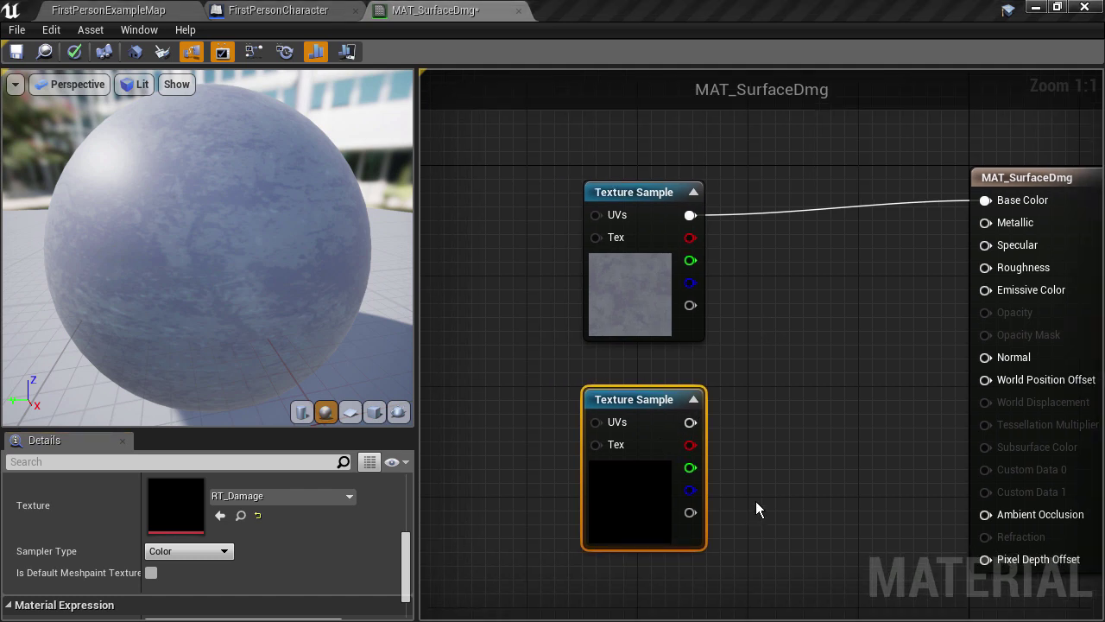
right_click_drag(781, 484, 712, 444)
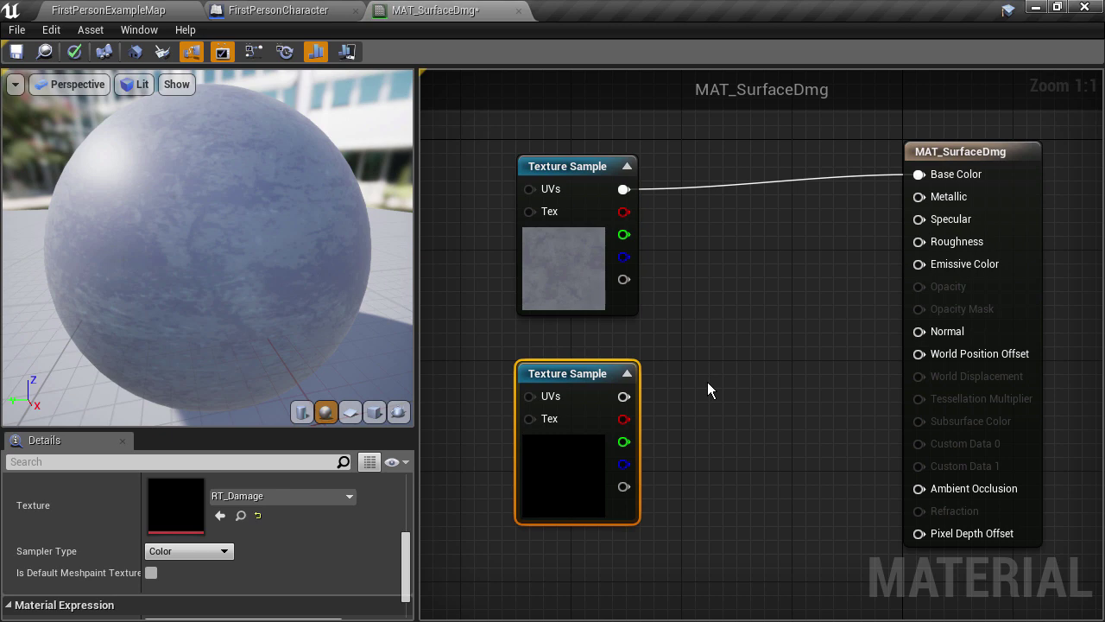
Step: Add a OneMinus (1-x) node fed by the RT_Damage sample
right_click(715, 345)
type("one")
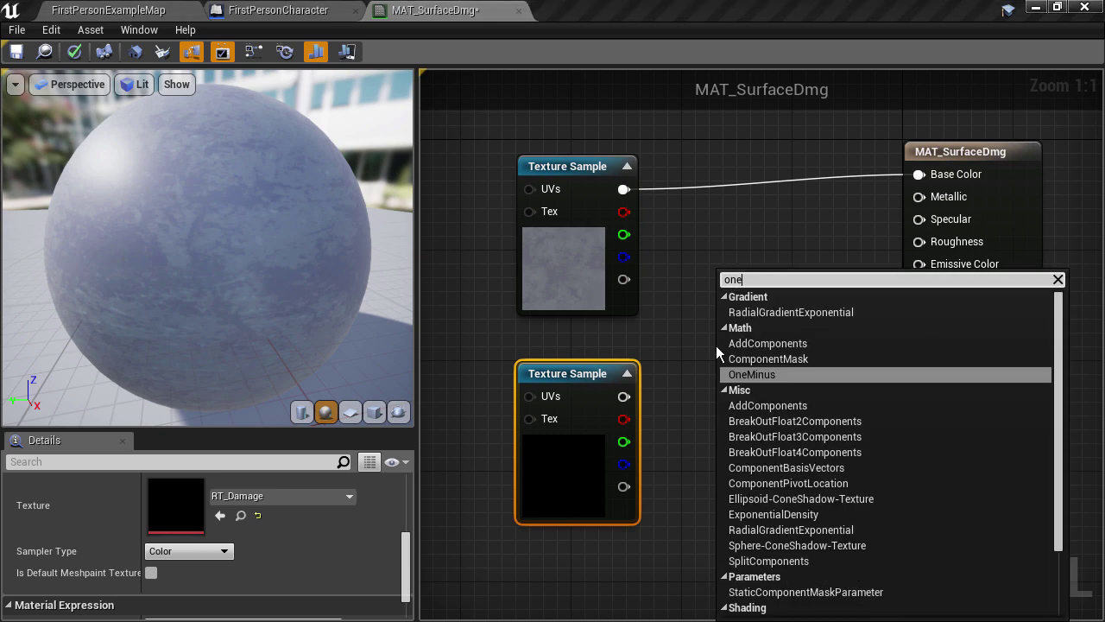
left_click(764, 375)
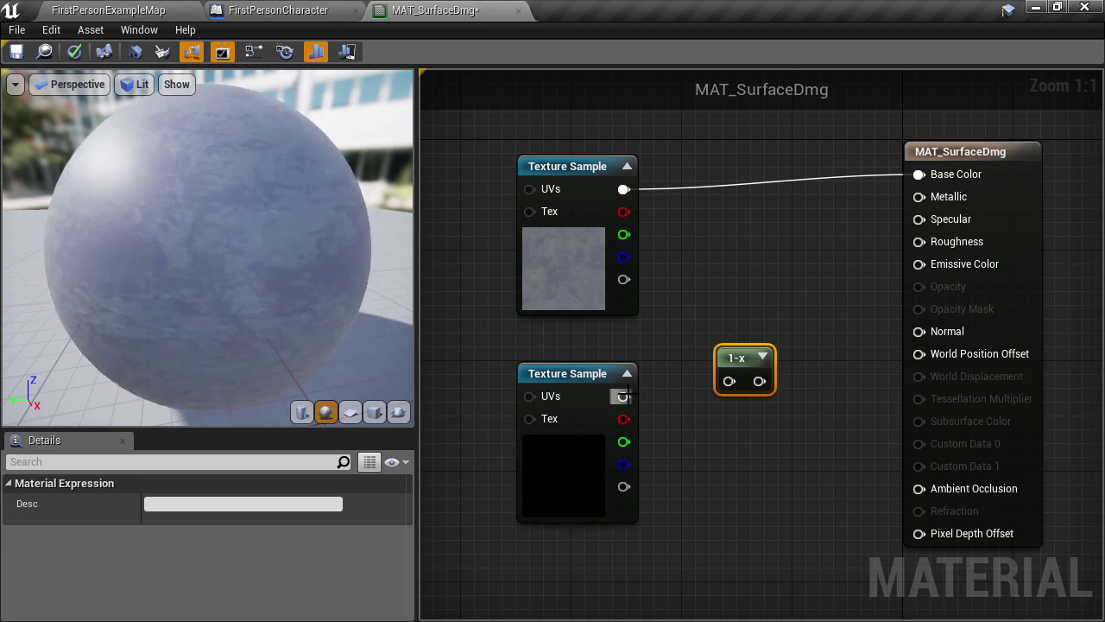
left_click_drag(623, 397, 729, 381)
left_click_drag(748, 357, 703, 373)
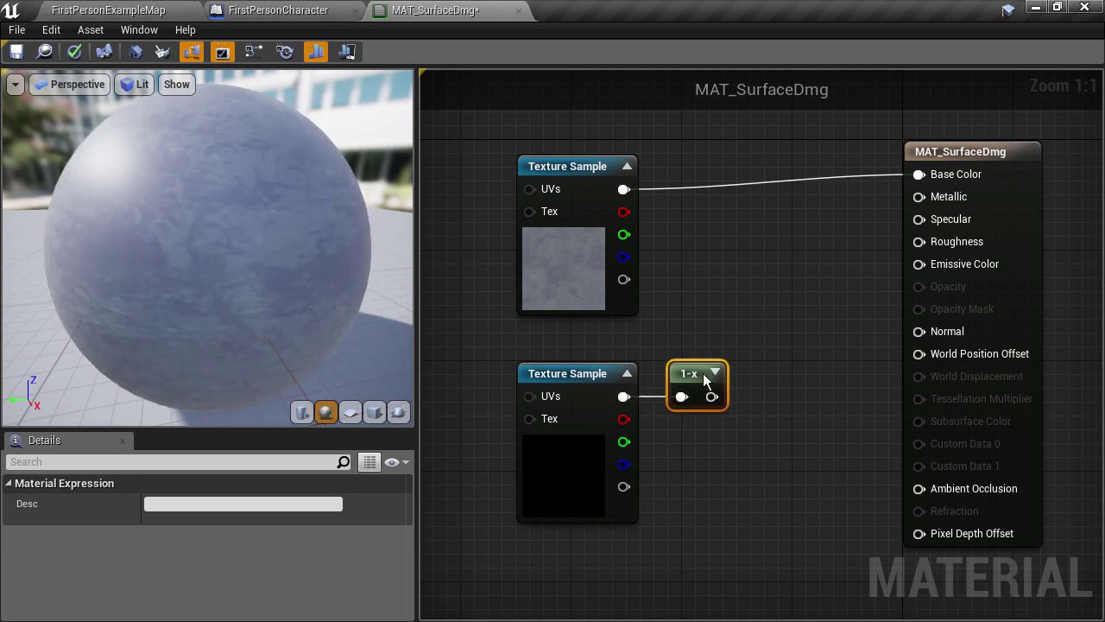
Step: Multiply the rubber texture by the inverted damage and drive Base Color with the product
left_click(774, 267)
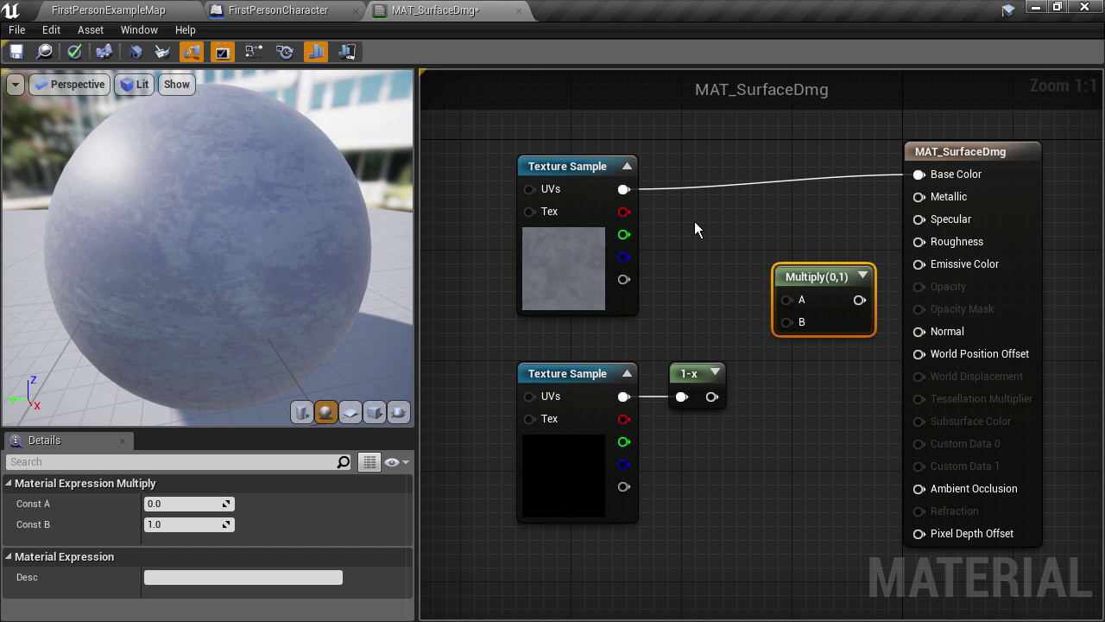
left_click_drag(622, 188, 786, 300)
left_click_drag(711, 396, 786, 322)
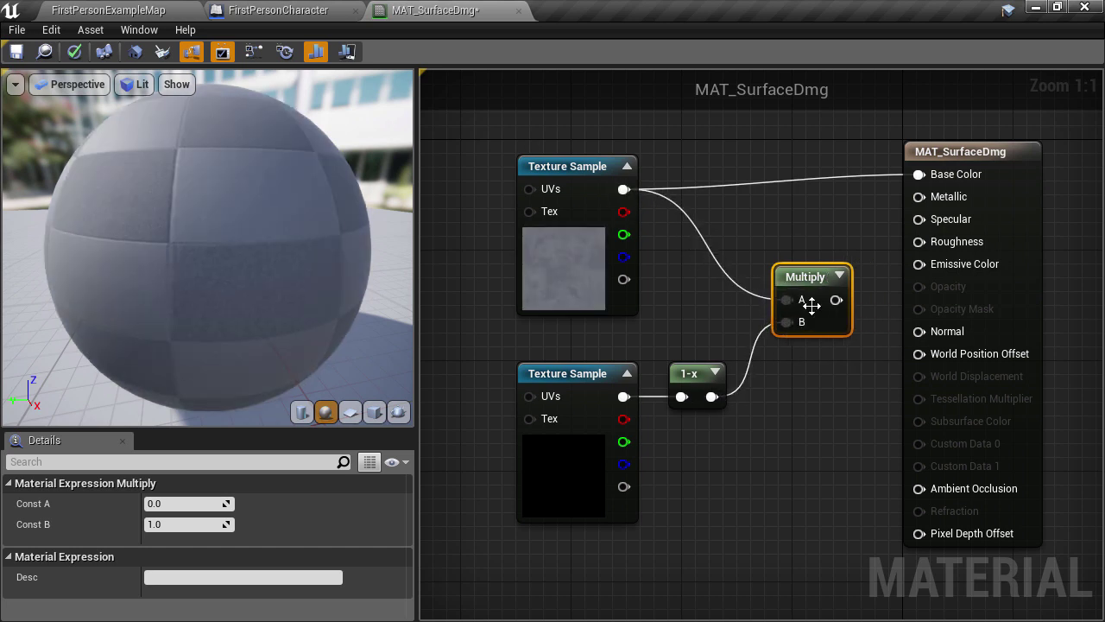
left_click_drag(849, 293, 921, 176)
left_click_drag(808, 277, 785, 194)
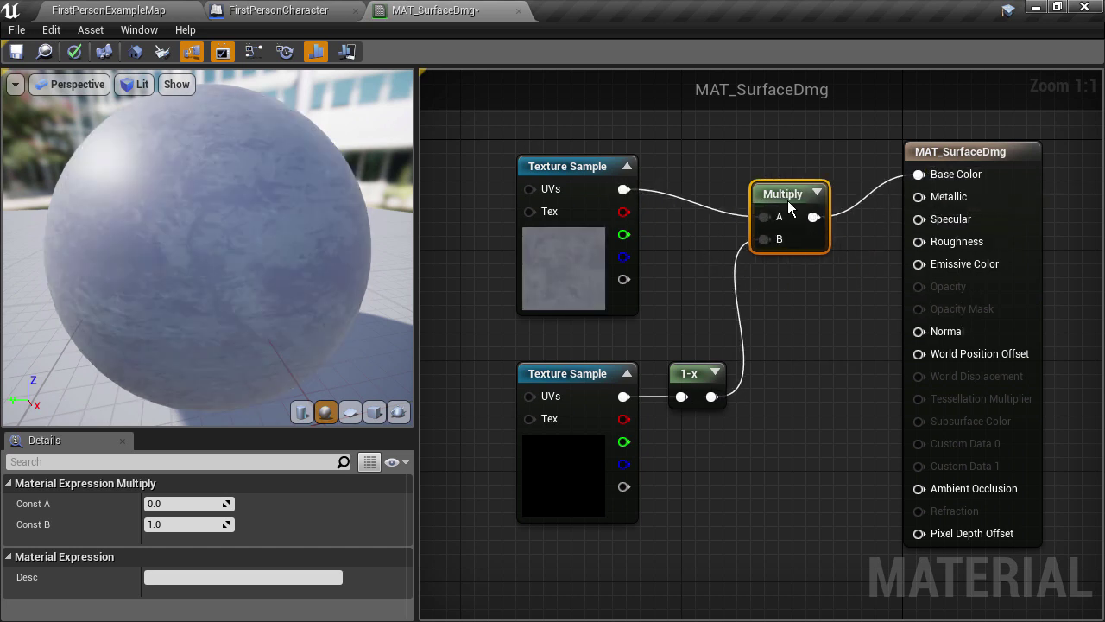
Step: Apply MAT_SurfaceDmg to the white wall in FirstPersonExampleMap and briefly play-test it
left_click(136, 11)
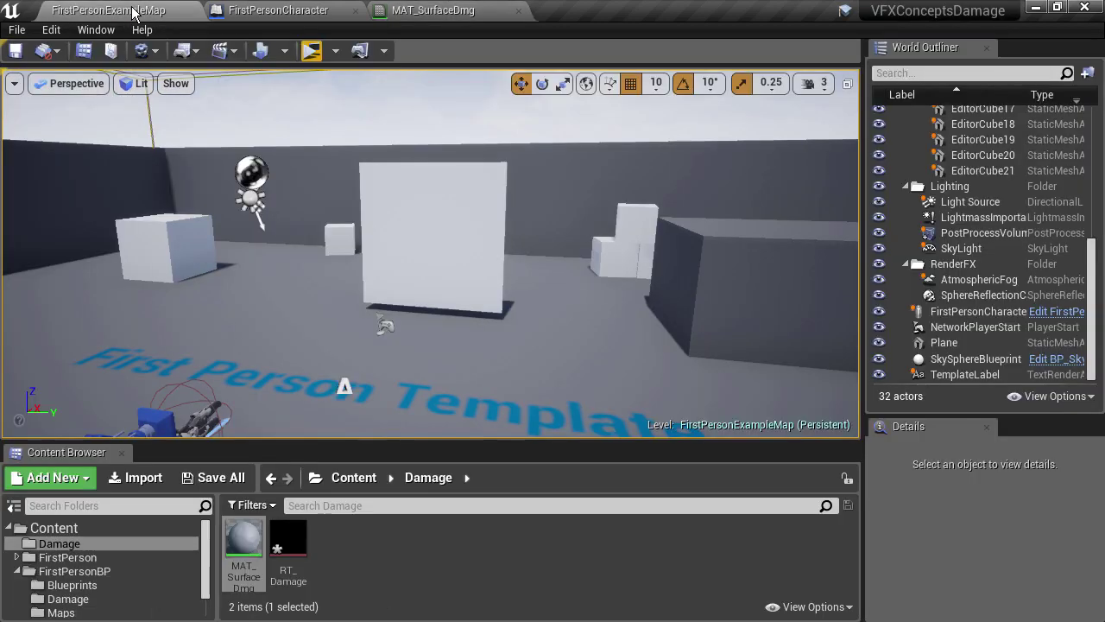
left_click_drag(244, 542, 423, 215)
left_click(312, 50)
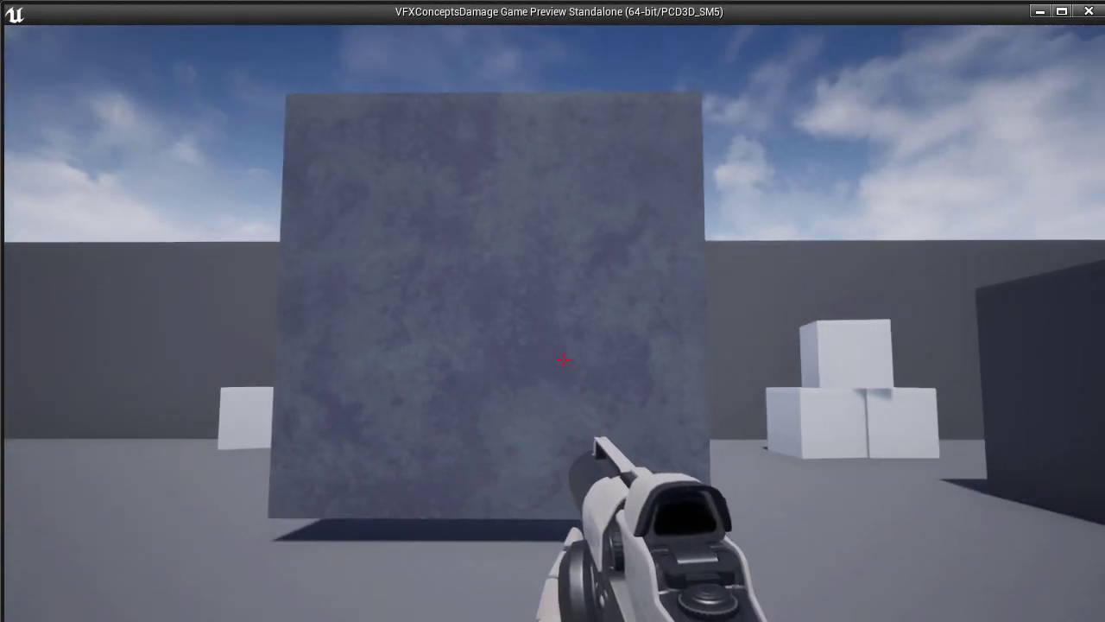
key("Escape")
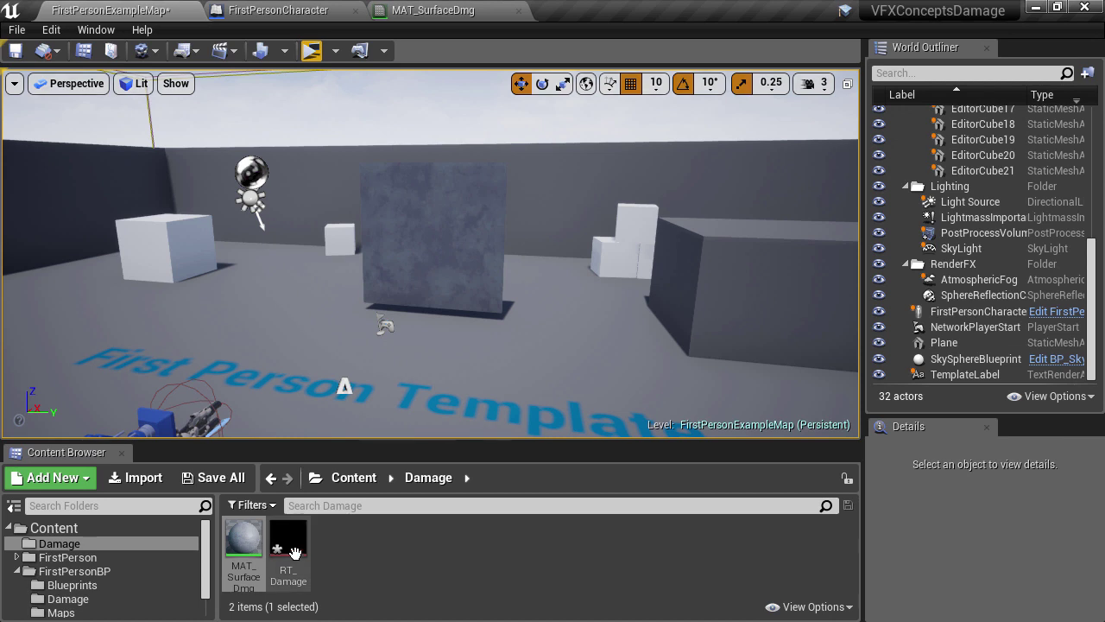
Step: Set RT_Damage to 1024×1024 with RTF R16f format, save it, and go back to the map
double_click(294, 553)
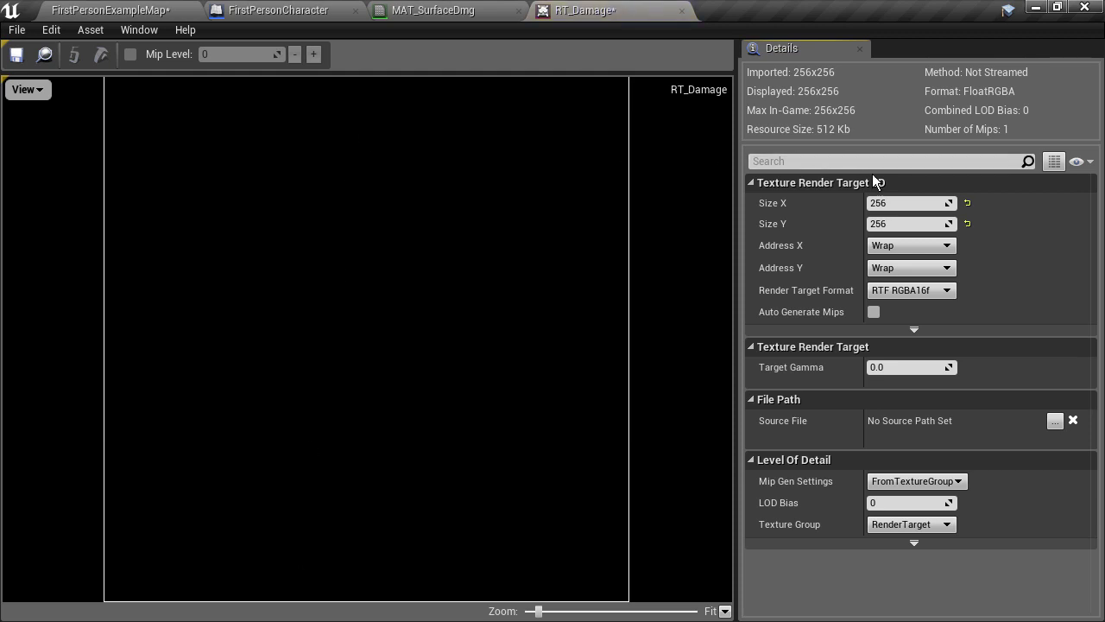
left_click(919, 203)
type("1024")
key("Tab")
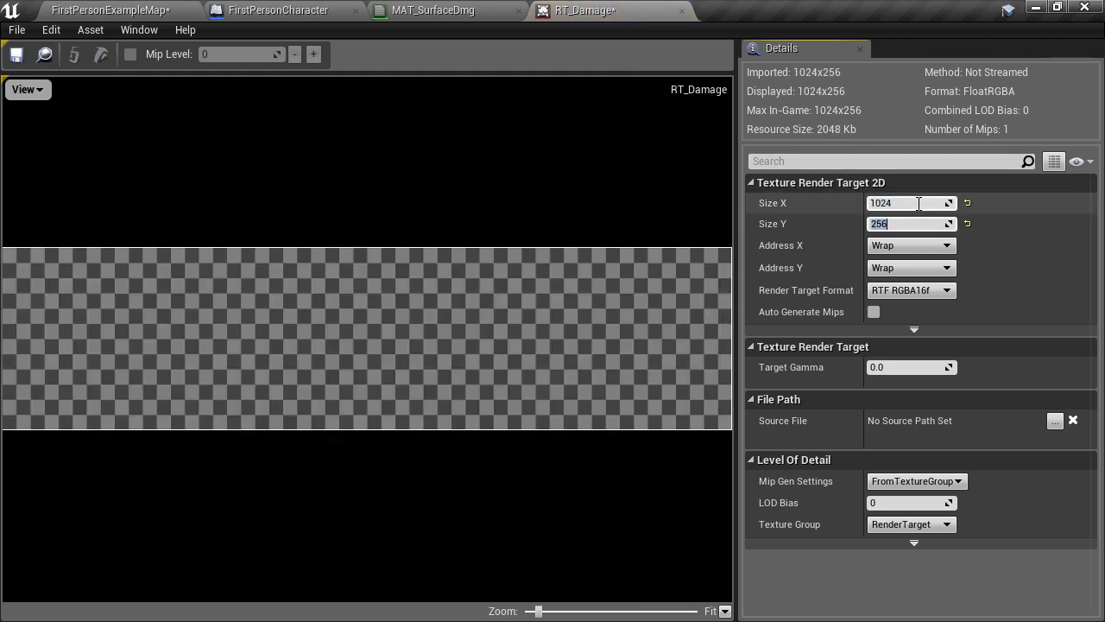
type("1024")
key("Return")
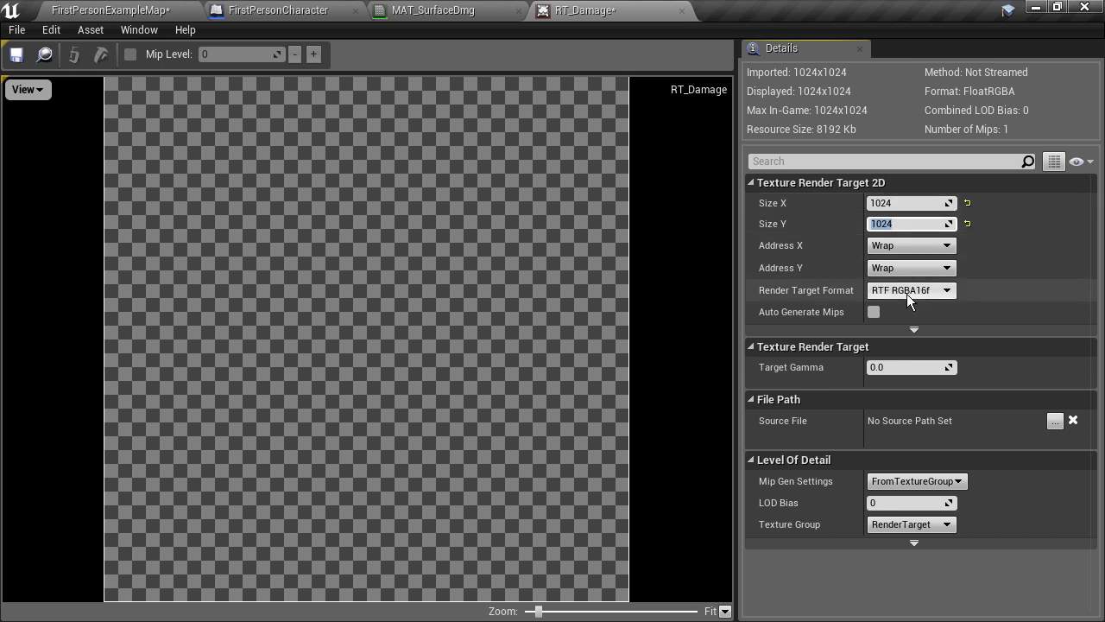
left_click(906, 292)
left_click(901, 337)
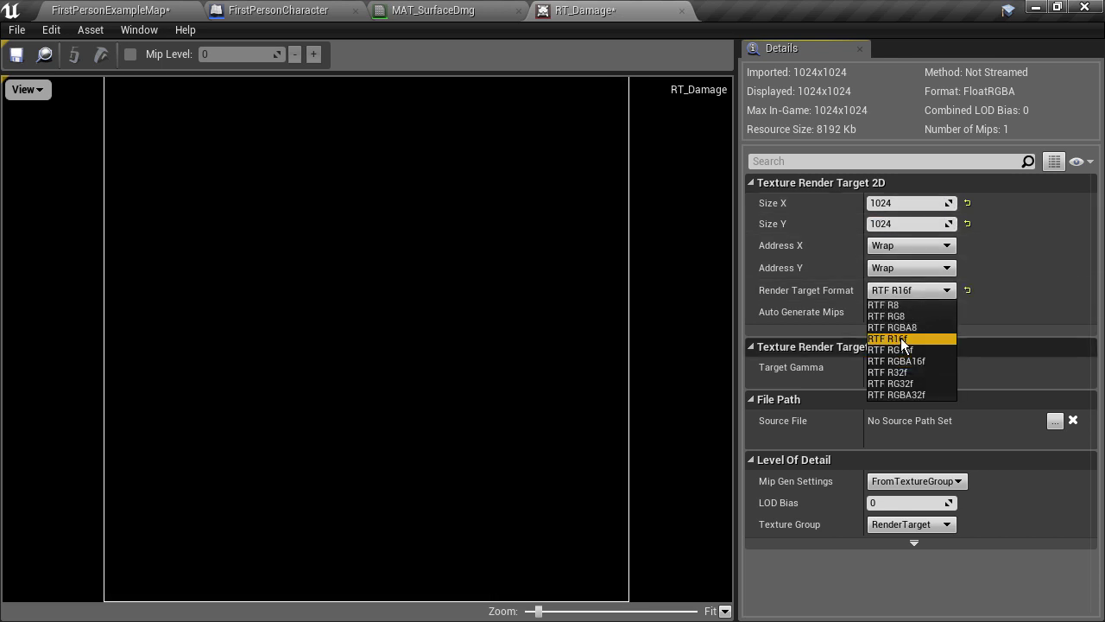
left_click(16, 55)
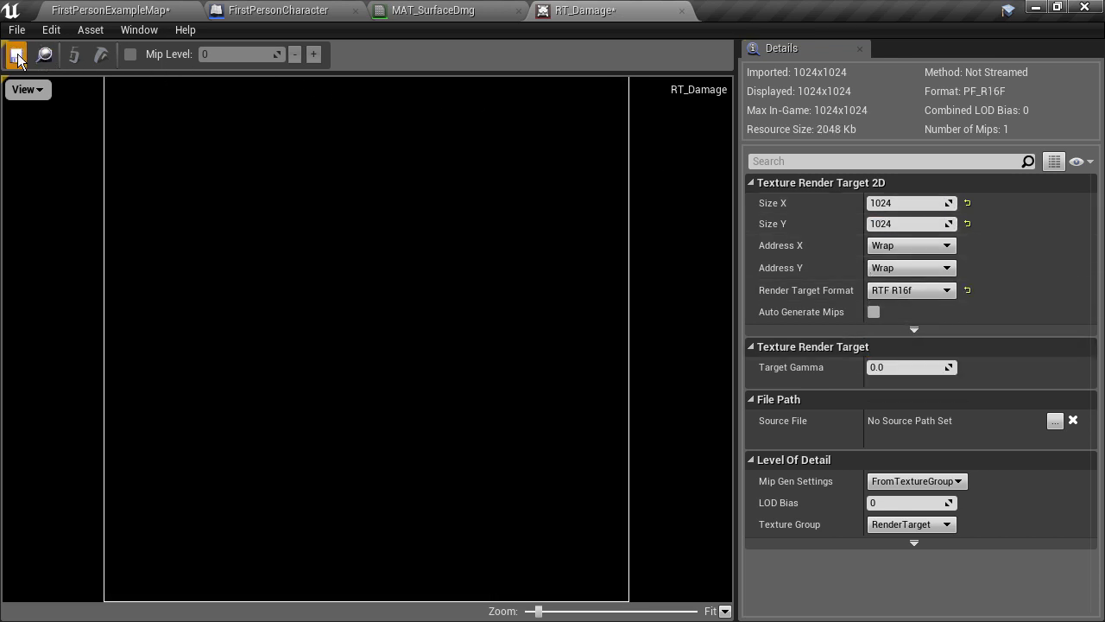
left_click(115, 7)
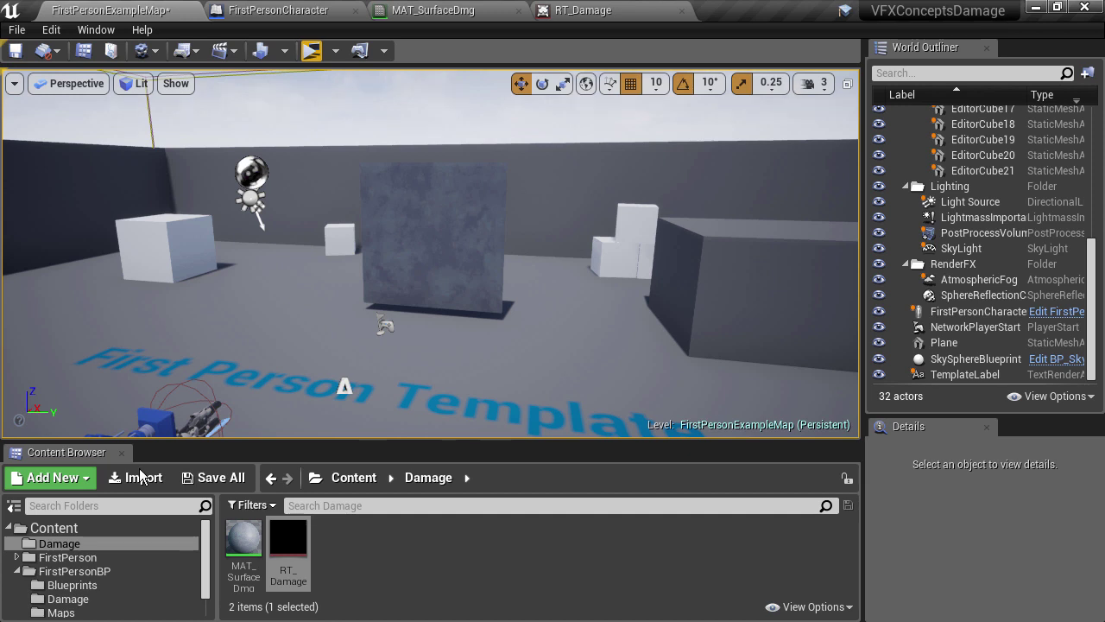
Step: Create a new material named MAT_Brush in the Damage folder
right_click(355, 554)
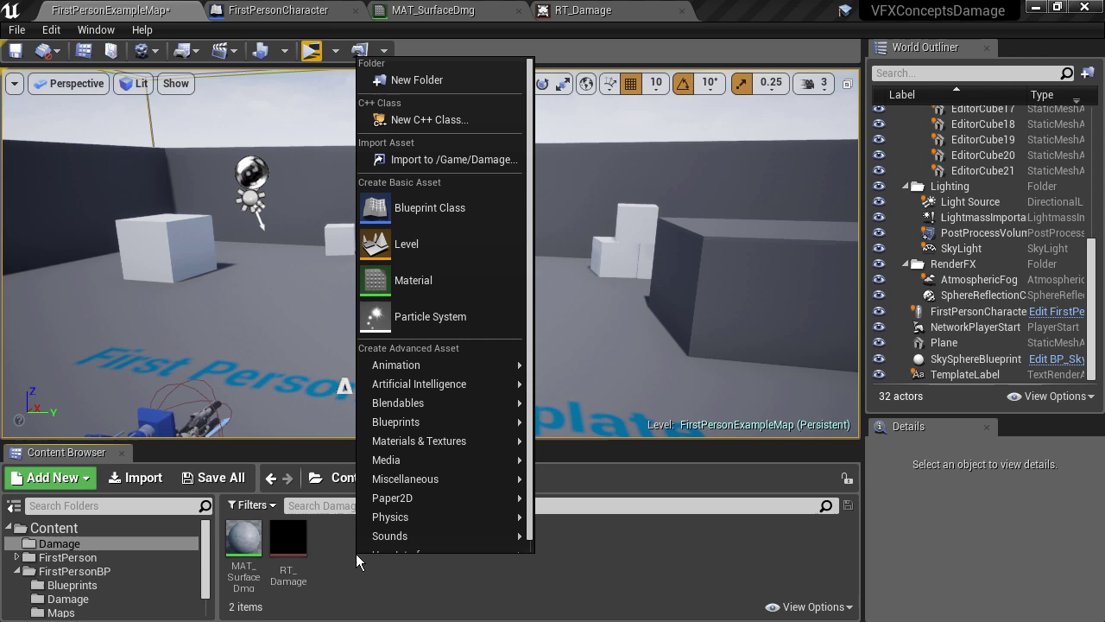
left_click(413, 279)
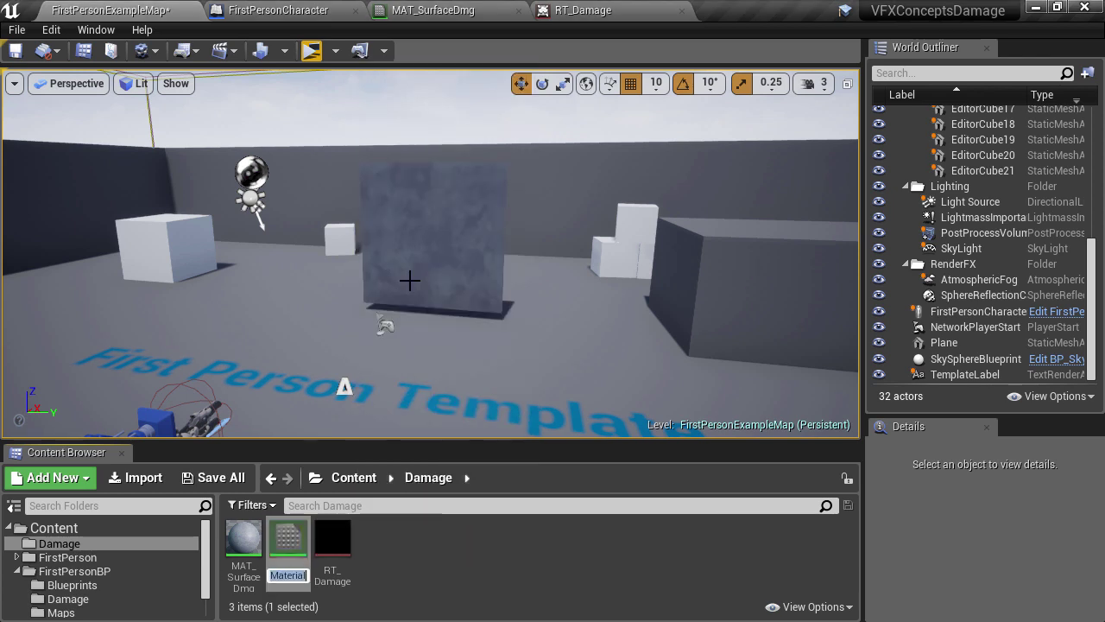
type("MAT_Bru")
type("sh")
key("Return")
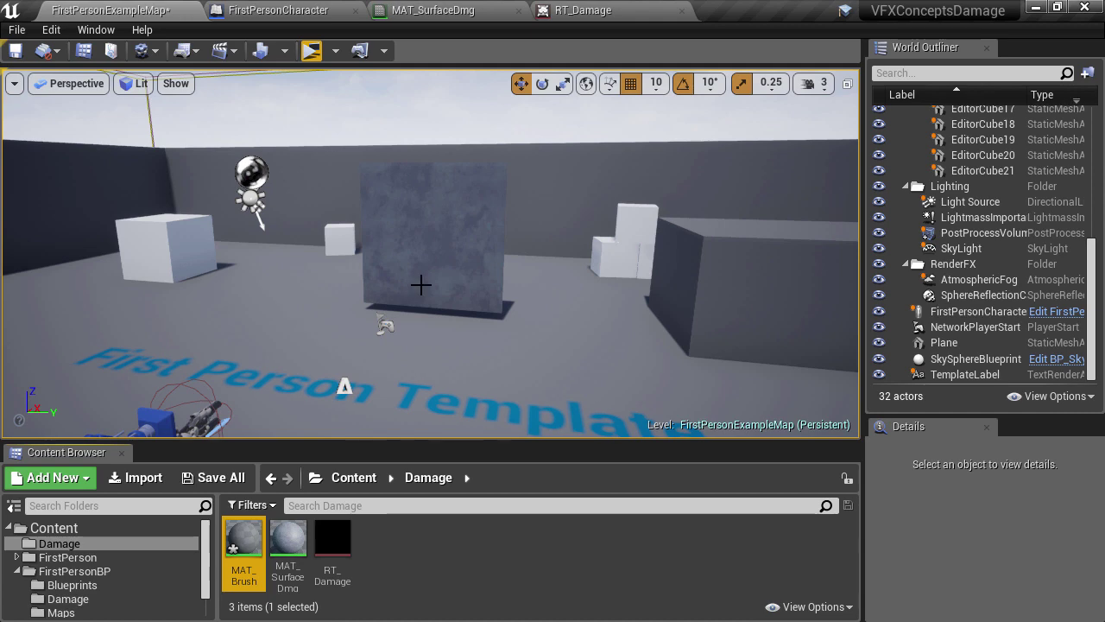
Step: Open MAT_Brush in the material editor and add a Texture Sample node
double_click(248, 549)
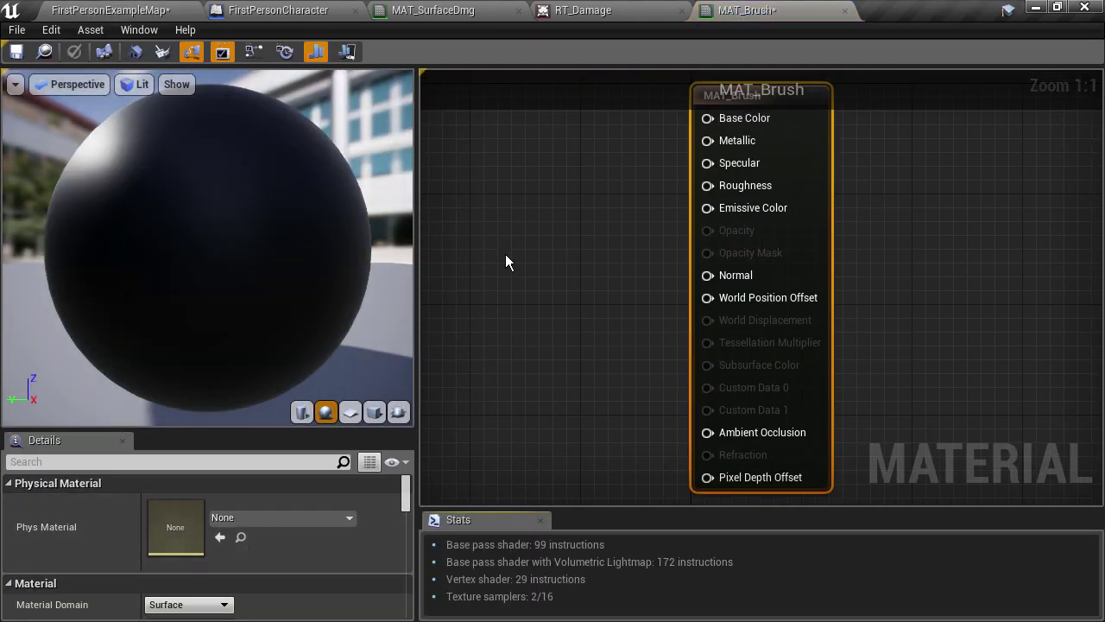
right_click_drag(505, 254, 713, 255)
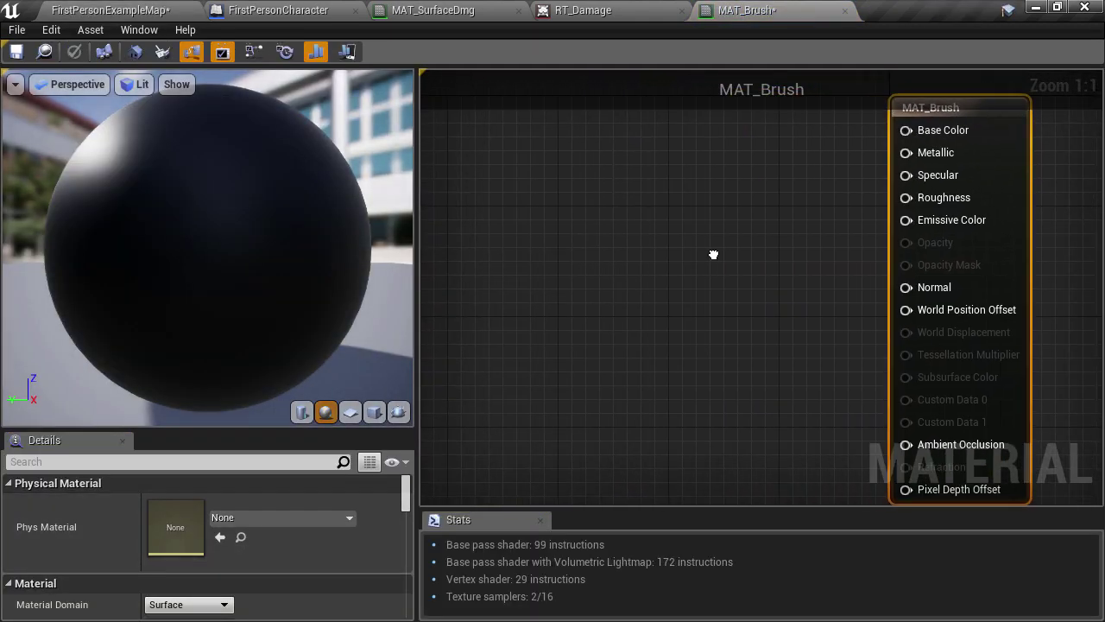
left_click(540, 522)
right_click_drag(500, 239, 529, 278)
right_click(529, 279)
type("text")
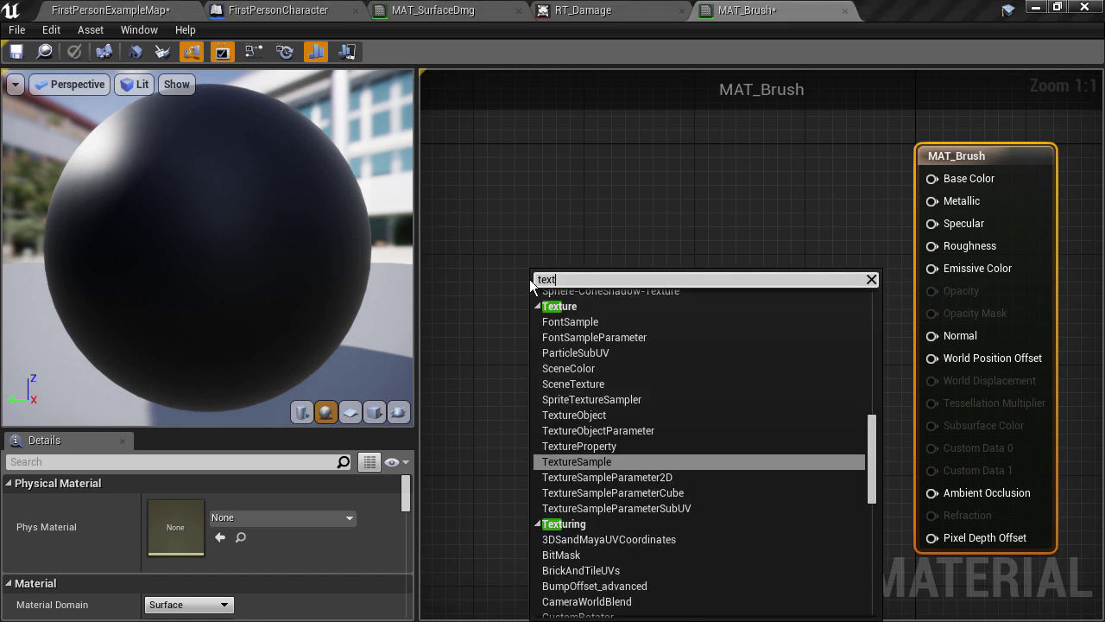
type("ures")
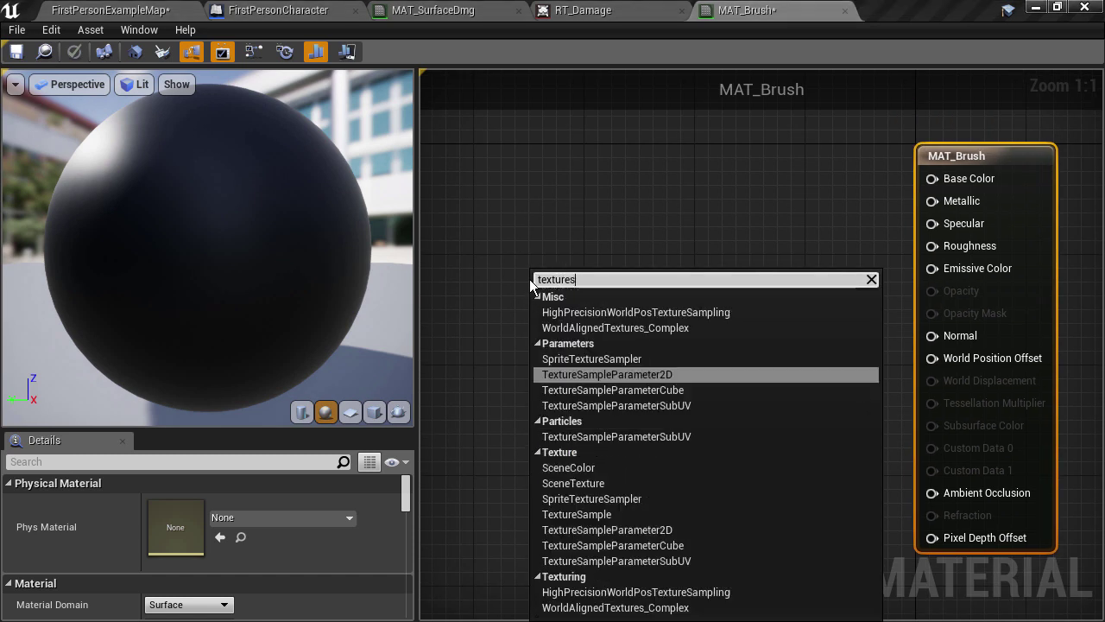
left_click(598, 514)
left_click_drag(592, 382, 613, 280)
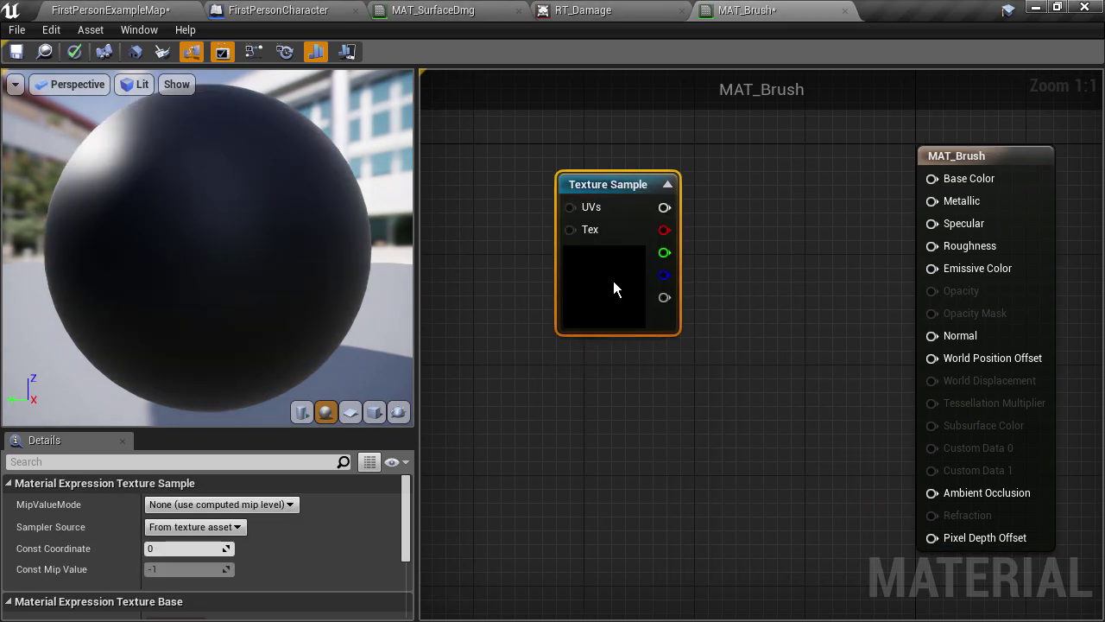
Step: Set MAT_Brush's Shading Model to Unlit and preview it on a plane
left_click(1020, 154)
scroll(271, 566, "down", 5)
left_click(227, 562)
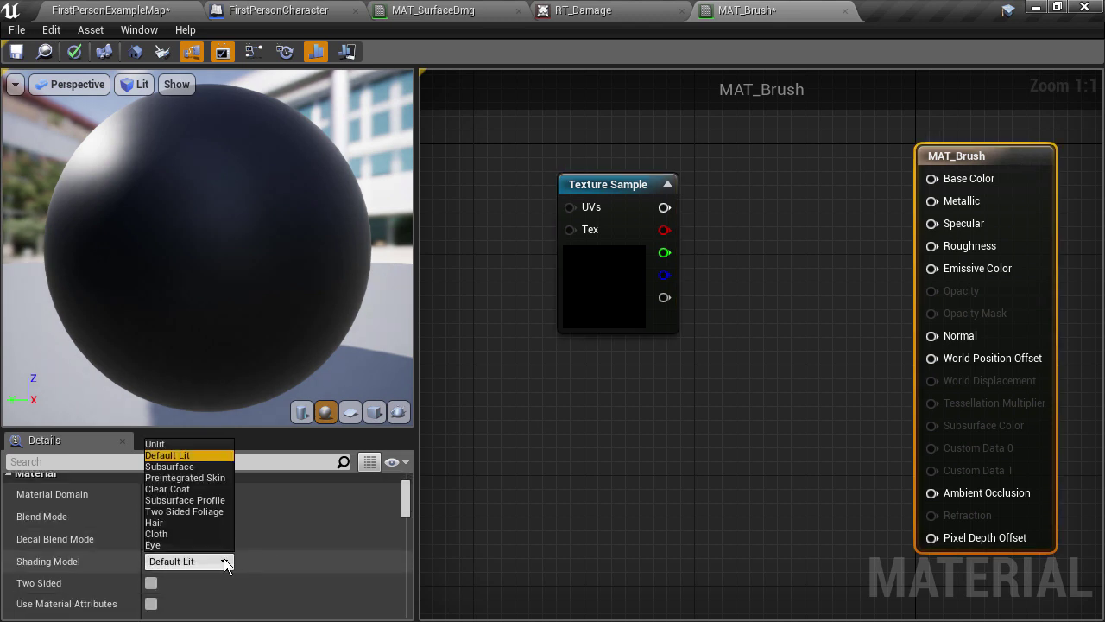
left_click(188, 444)
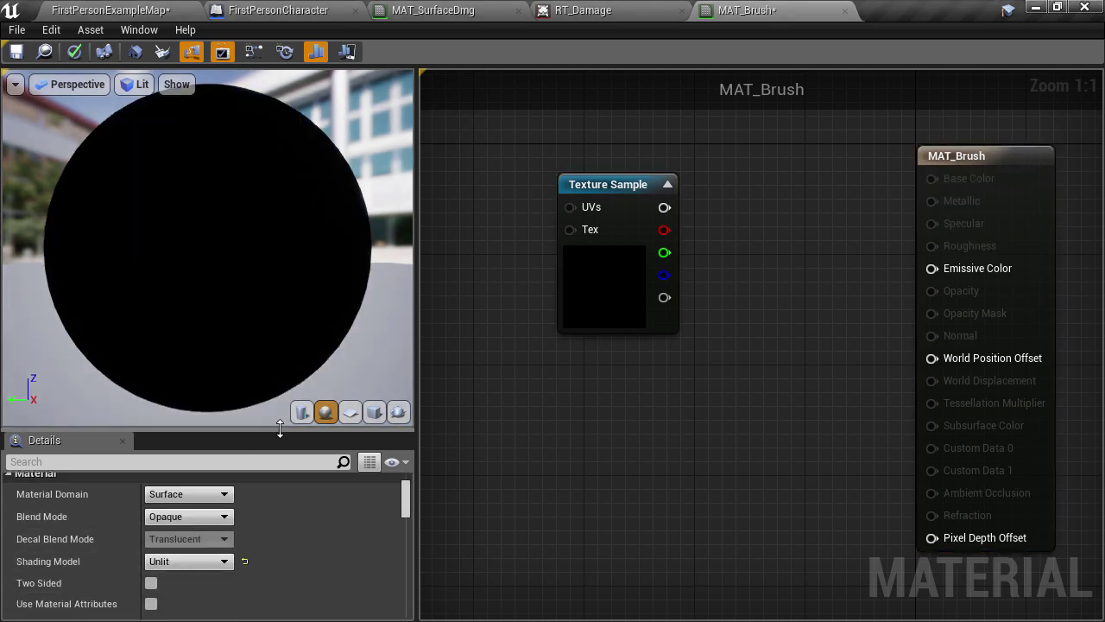
left_click(350, 412)
mouse_move(108, 284)
left_mouse_down()
mouse_move(112, 341)
mouse_move(96, 297)
left_mouse_up()
Step: Assign RT_CanvasExample_Tex to the sample, wire it into Emissive Color, and save
left_click(608, 309)
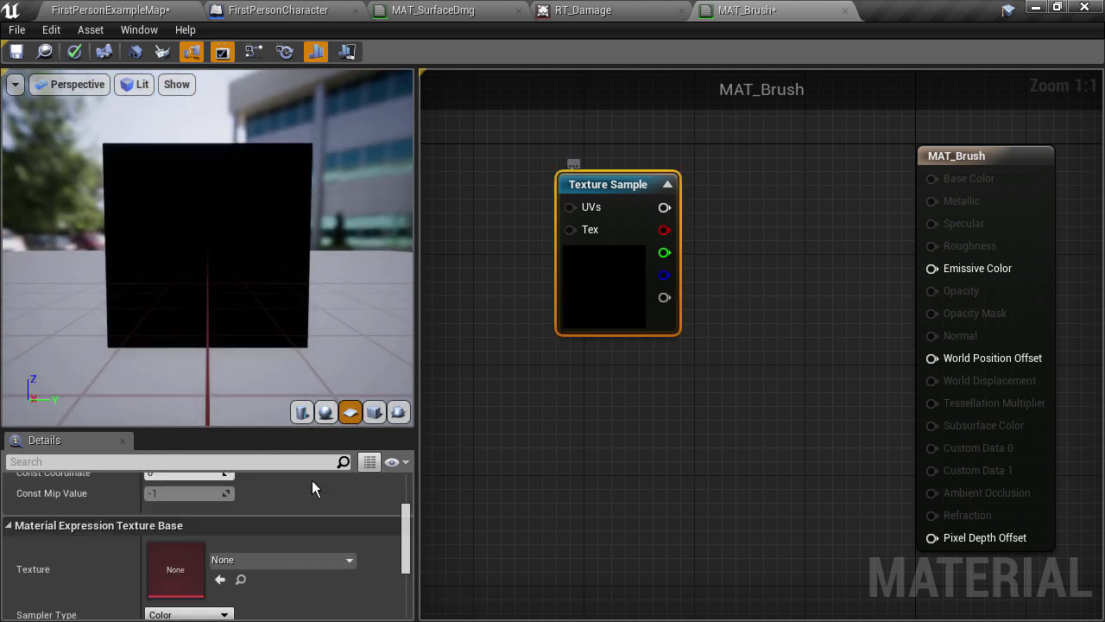
left_click(253, 563)
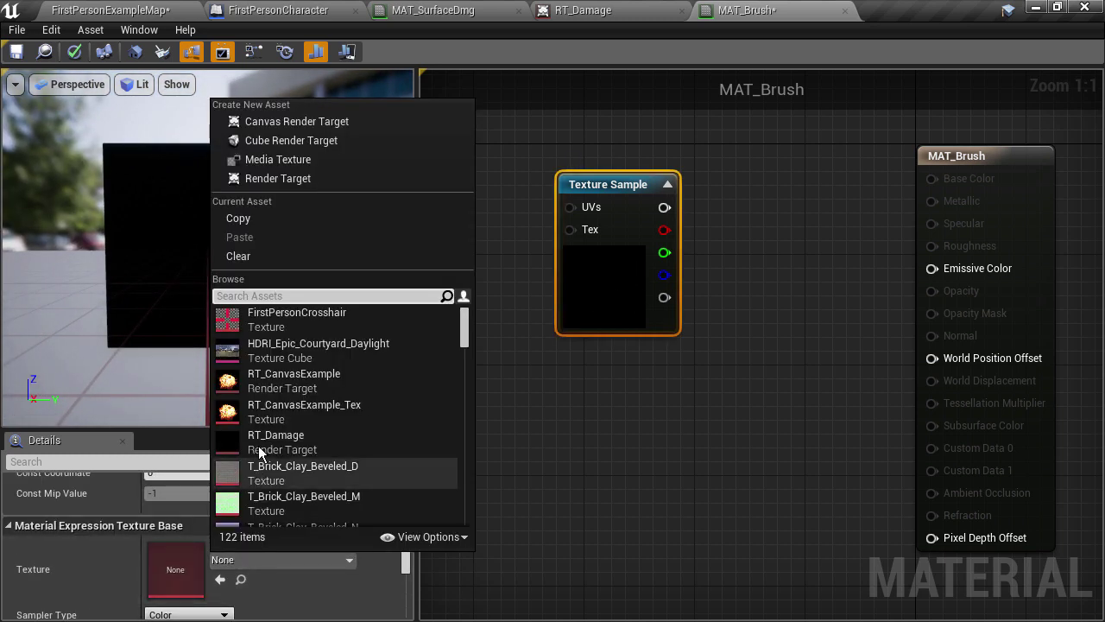
left_click(276, 412)
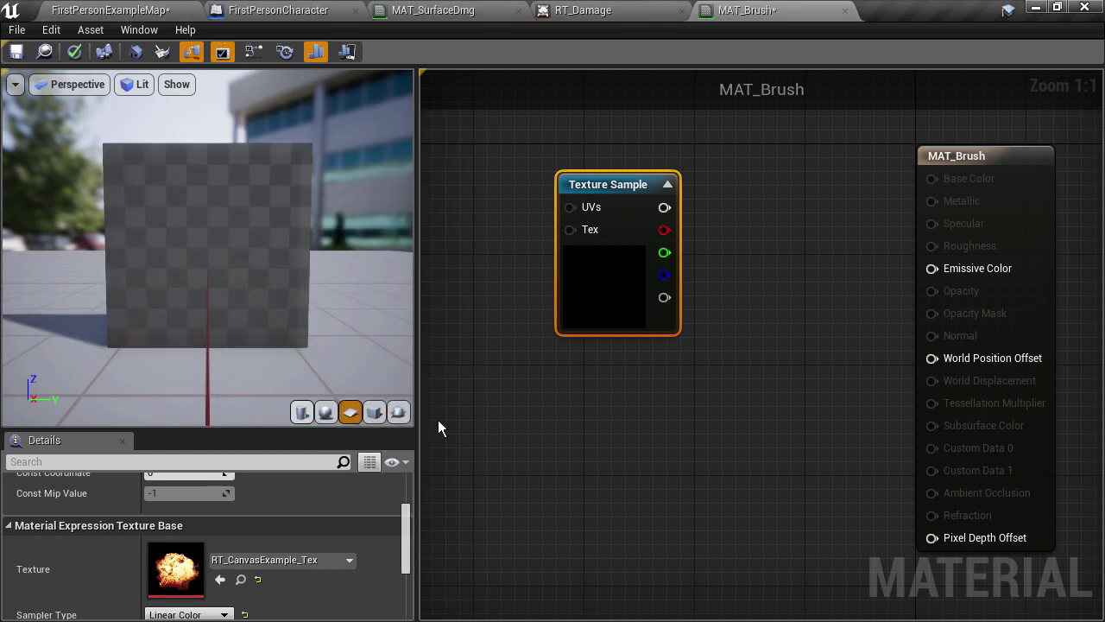
left_click_drag(664, 207, 932, 269)
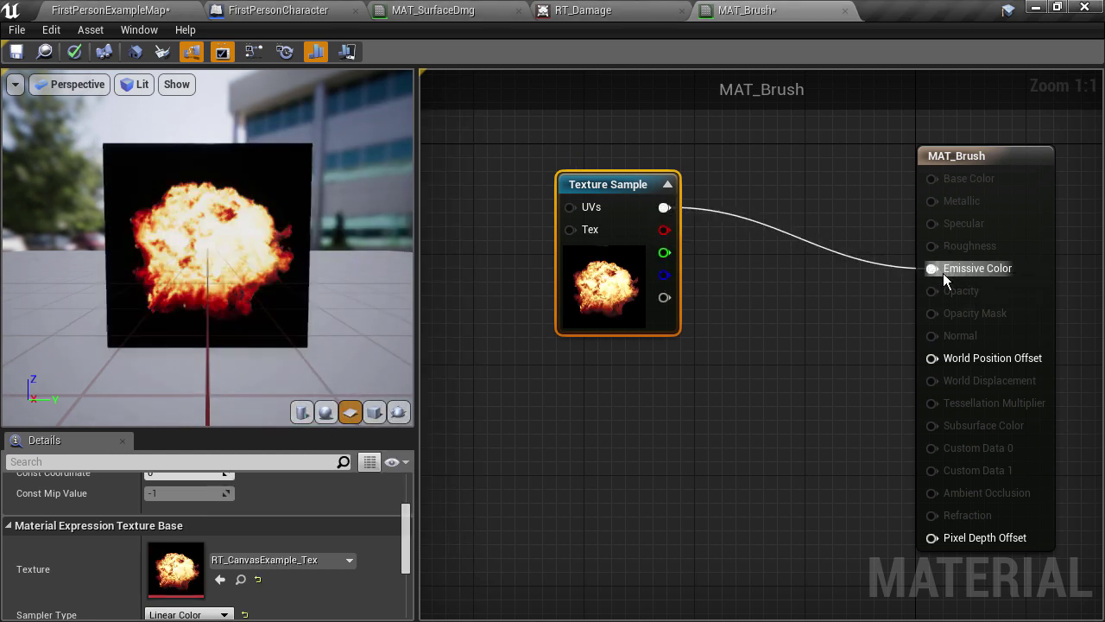
left_click(16, 52)
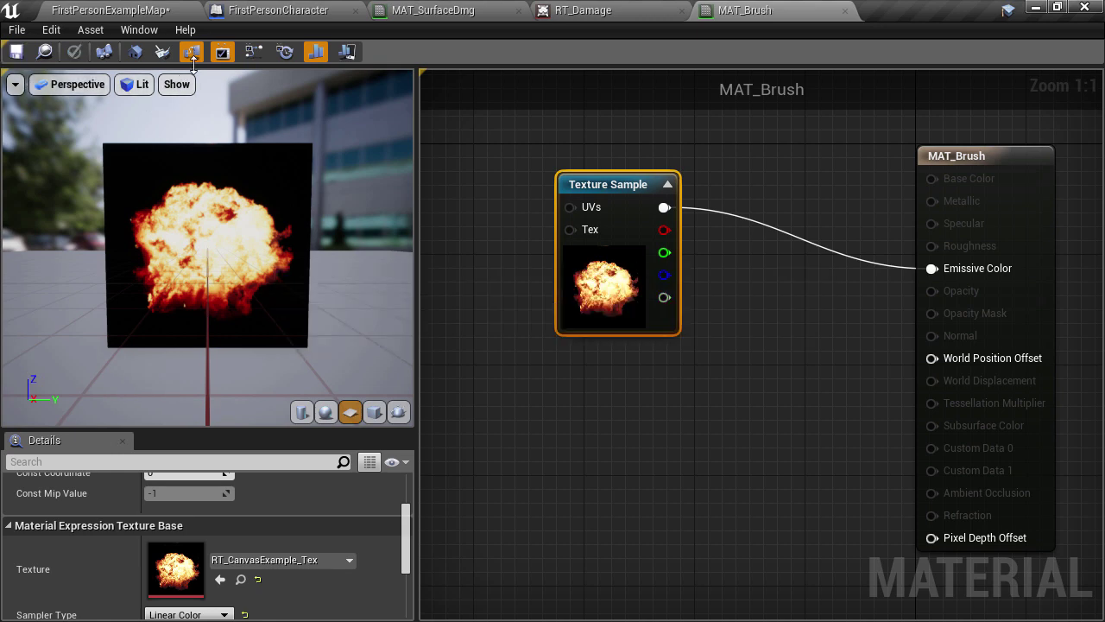
Step: Switch to the FirstPersonCharacter event graph and reposition the Break Hit Result node
left_click(586, 12)
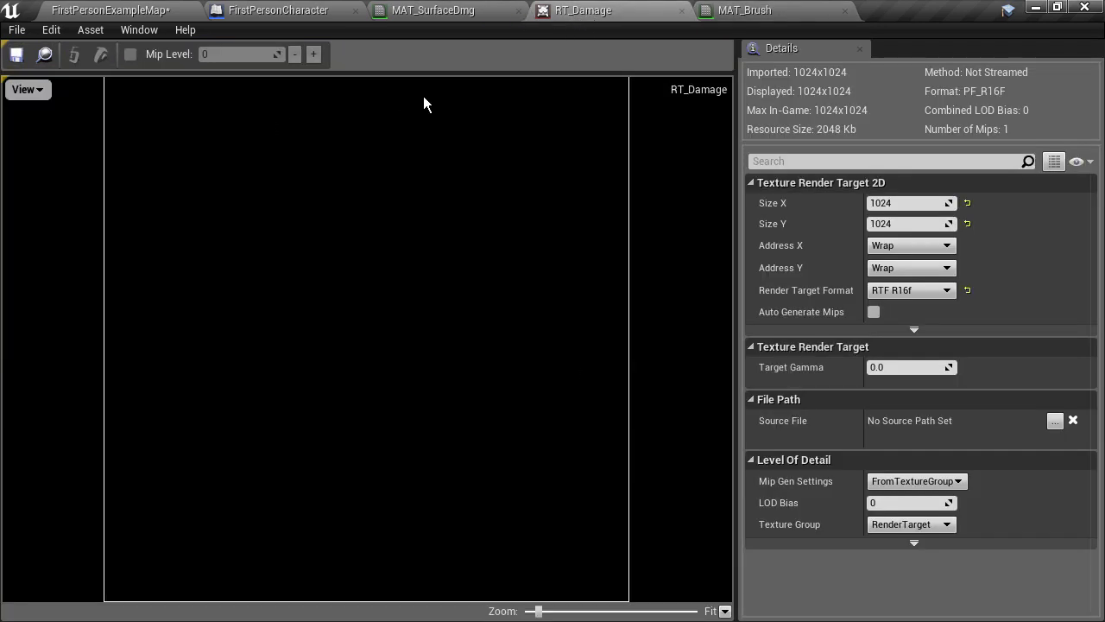
left_click(444, 12)
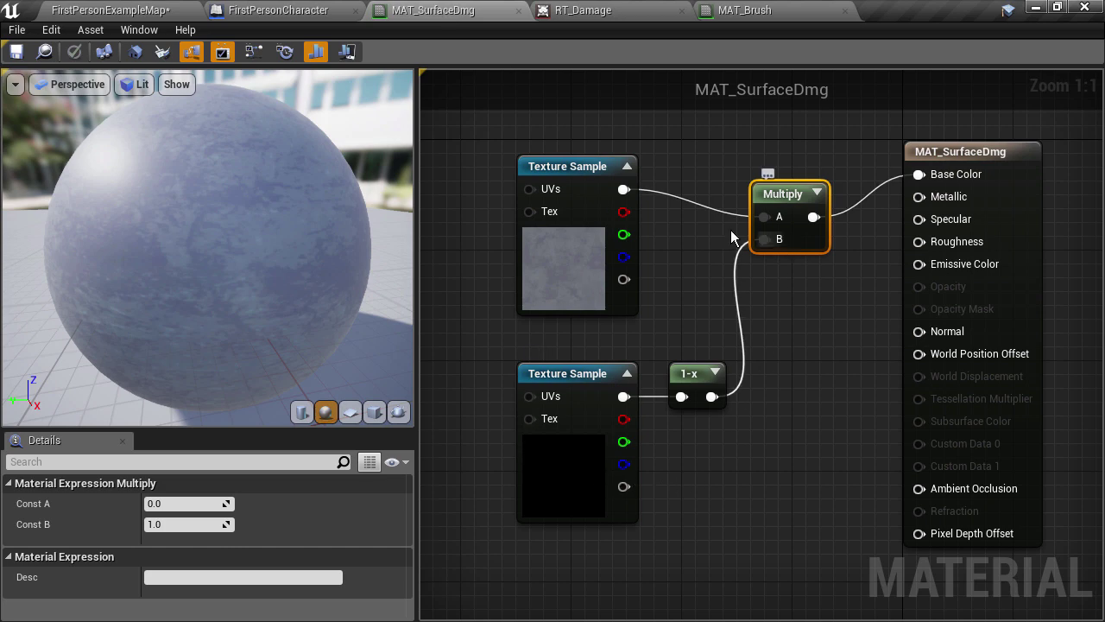
left_click(275, 11)
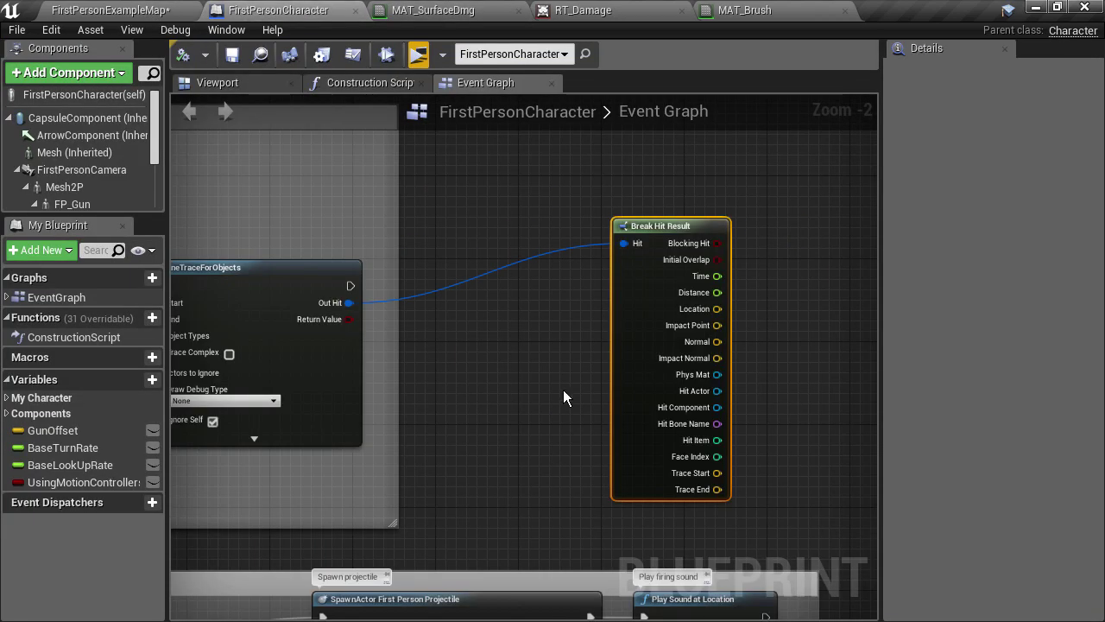
left_click_drag(571, 308, 521, 337)
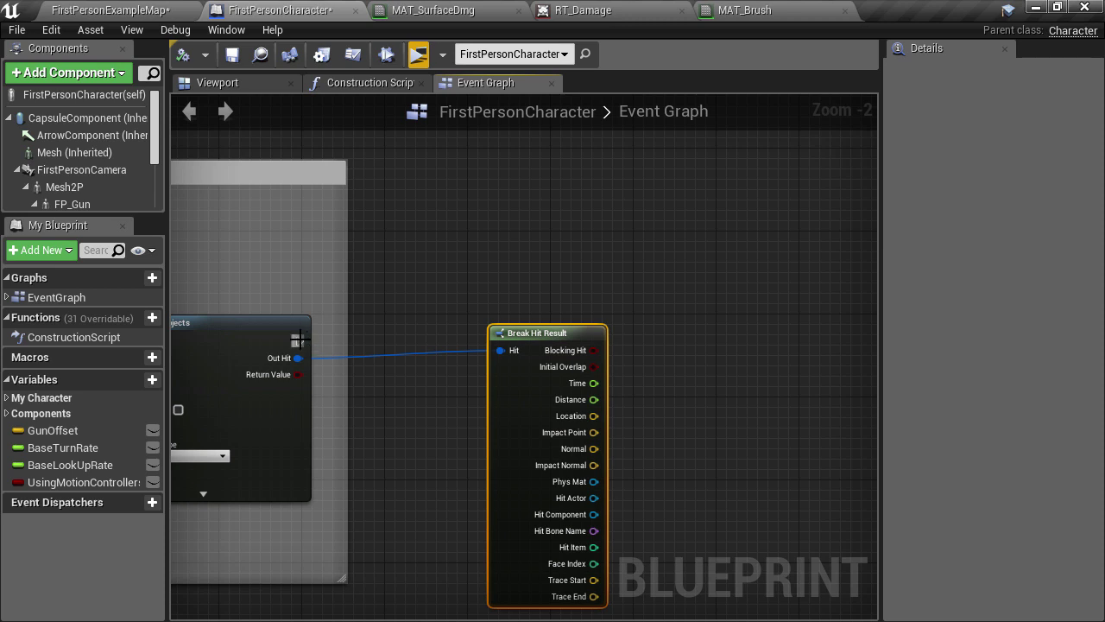
Step: Add a Branch after LineTraceForObjects using the trace's Return Value as its Condition
left_click_drag(299, 340, 702, 212)
type("branc")
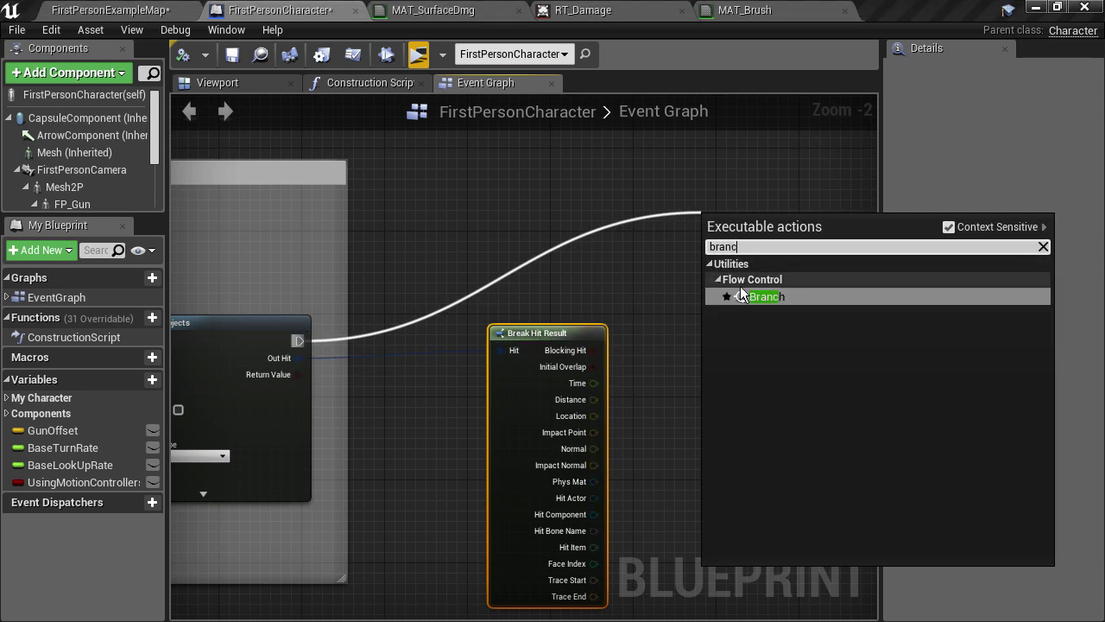
left_click(740, 286)
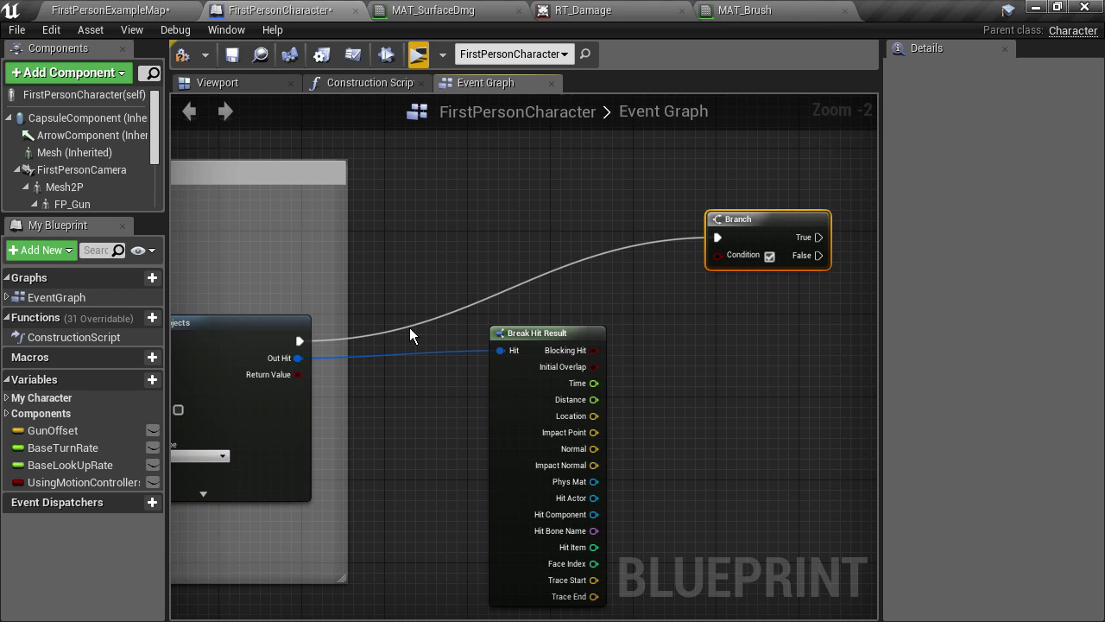
left_click_drag(296, 374, 718, 256)
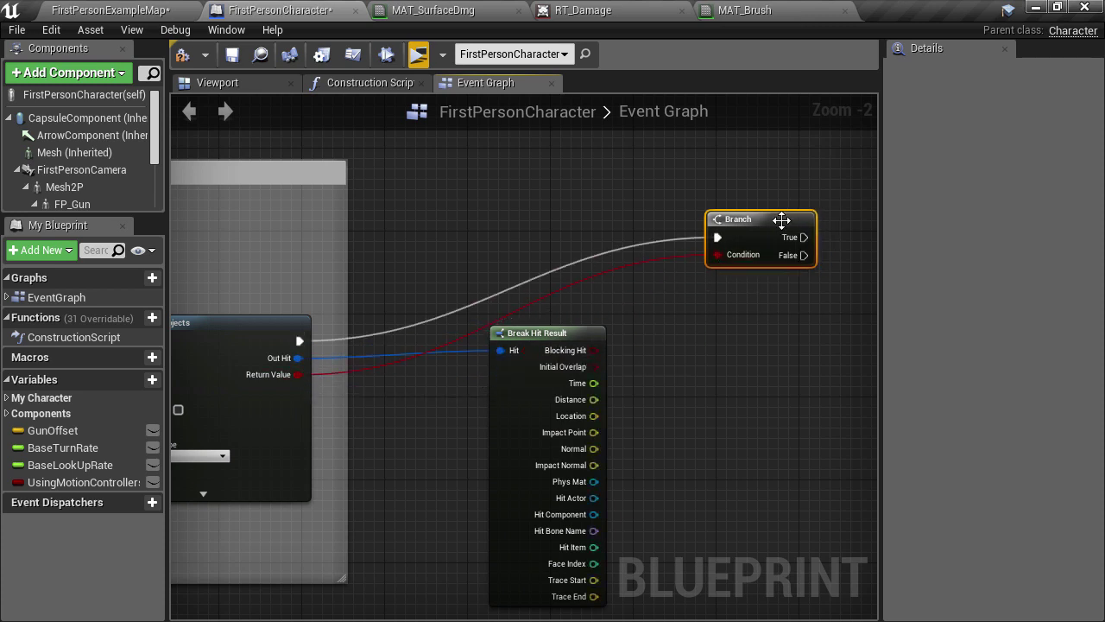
left_click_drag(774, 216, 597, 216)
scroll(377, 345, "up", 2)
right_click_drag(381, 356, 132, 421)
right_click_drag(541, 339, 421, 328)
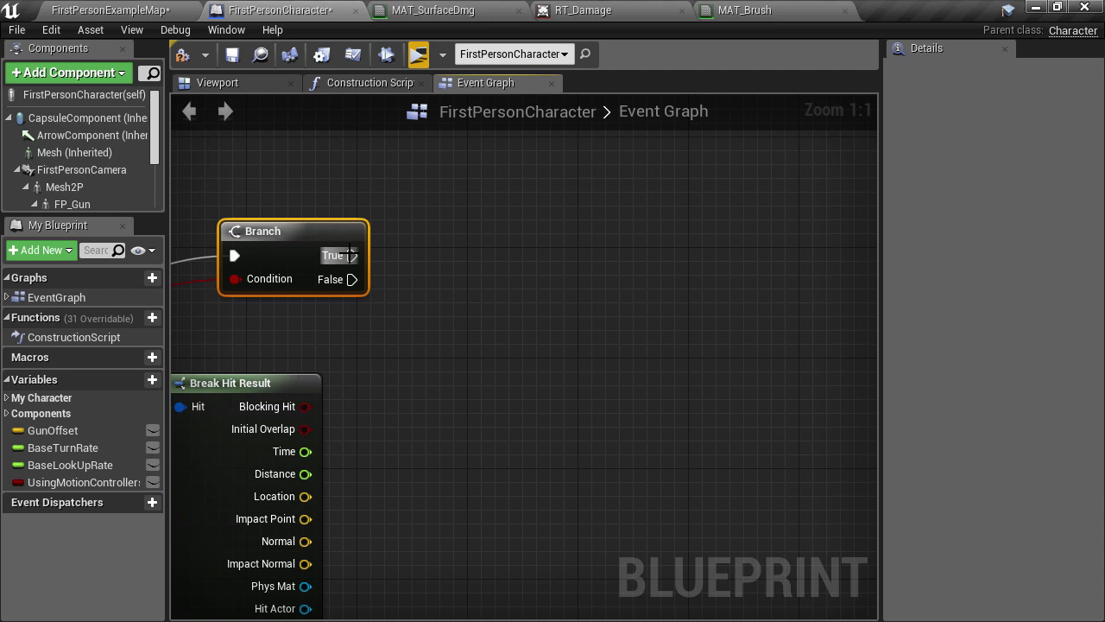
Step: Add a Draw Material to Render Target node off the Branch's True output
left_click_drag(347, 254, 531, 250)
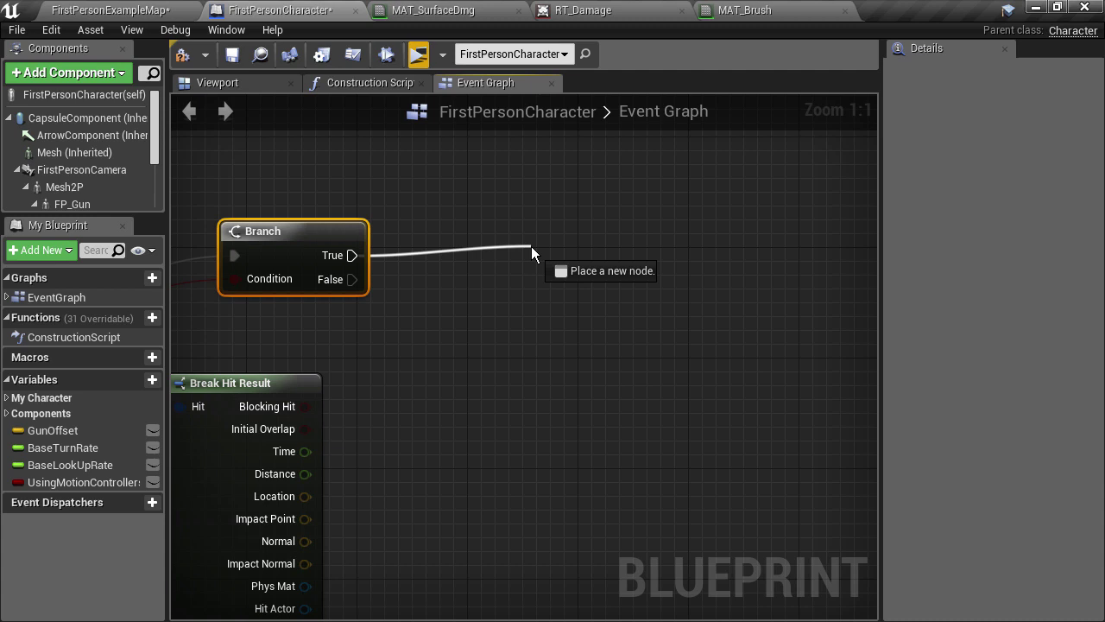
left_click_drag(531, 247, 531, 247)
type("drawm")
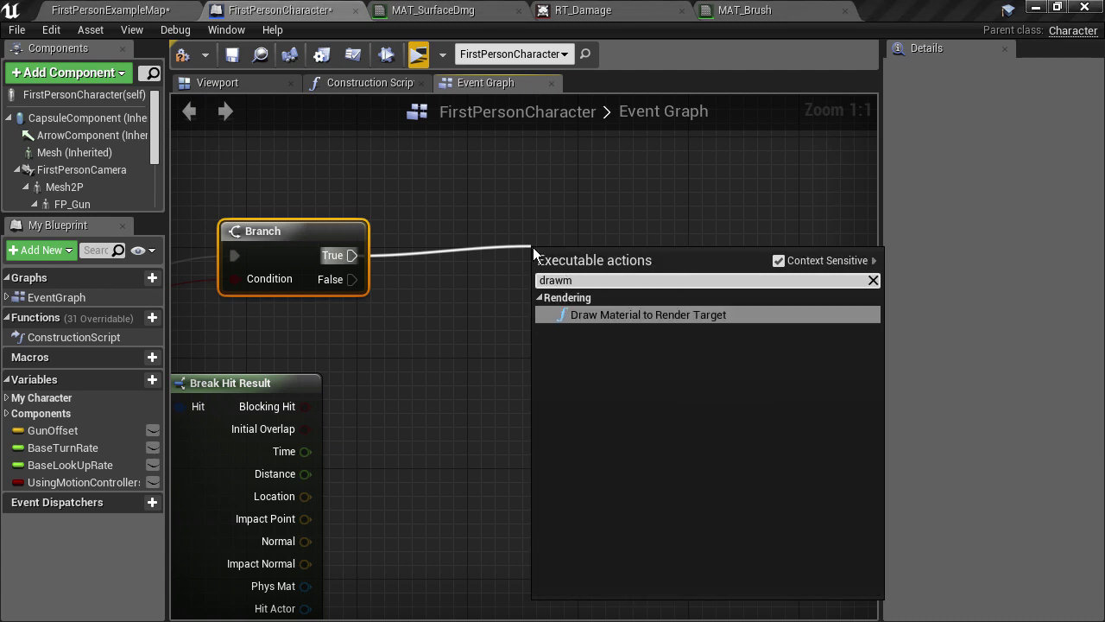
left_click(594, 312)
left_click_drag(604, 256, 618, 237)
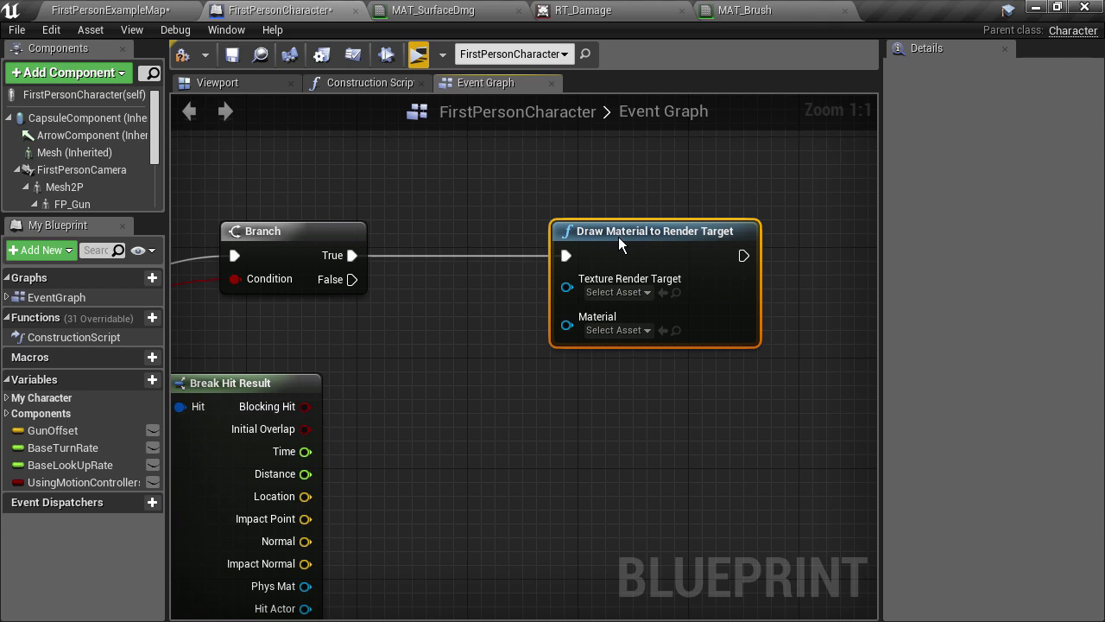
Step: Set its render target to RT_Damage and material to MAT_Brush, then compile
left_click(618, 292)
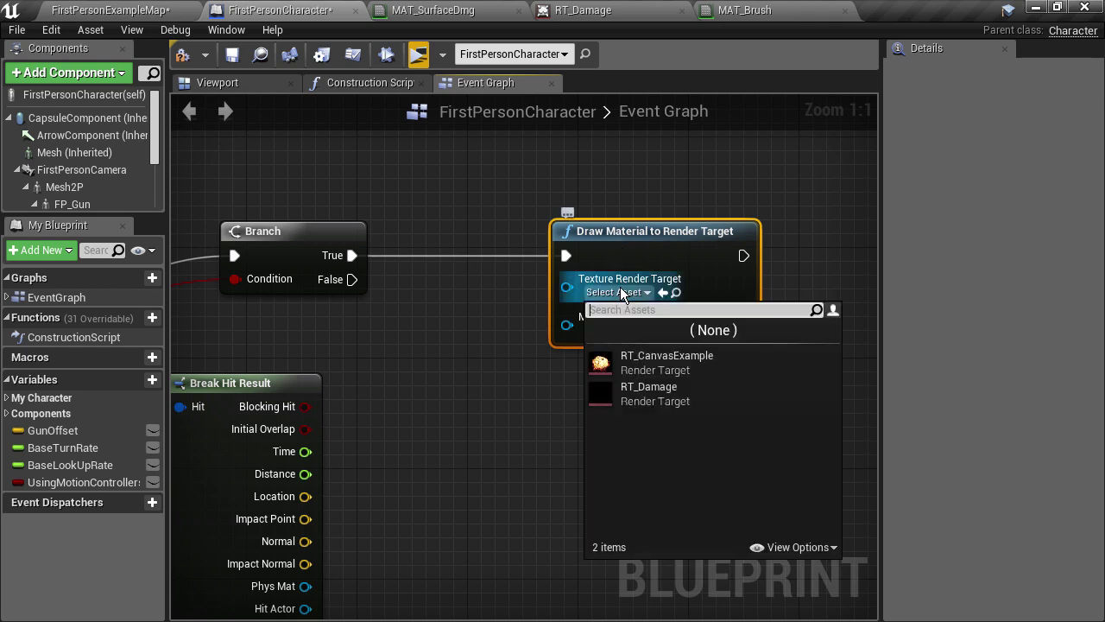
left_click(673, 395)
left_click(642, 333)
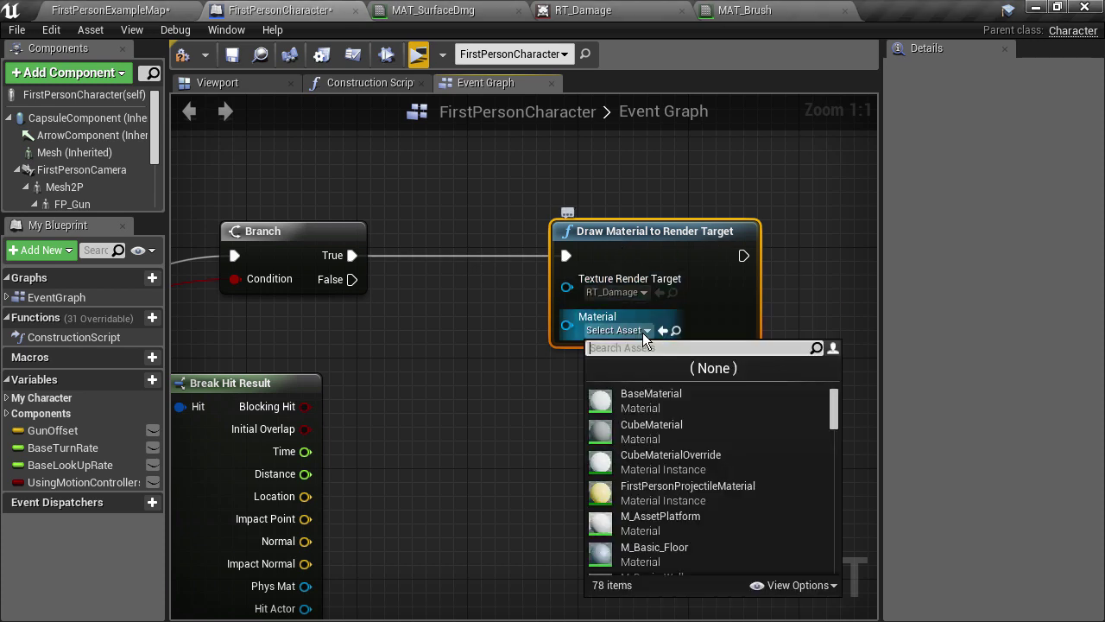
type("MAT_B")
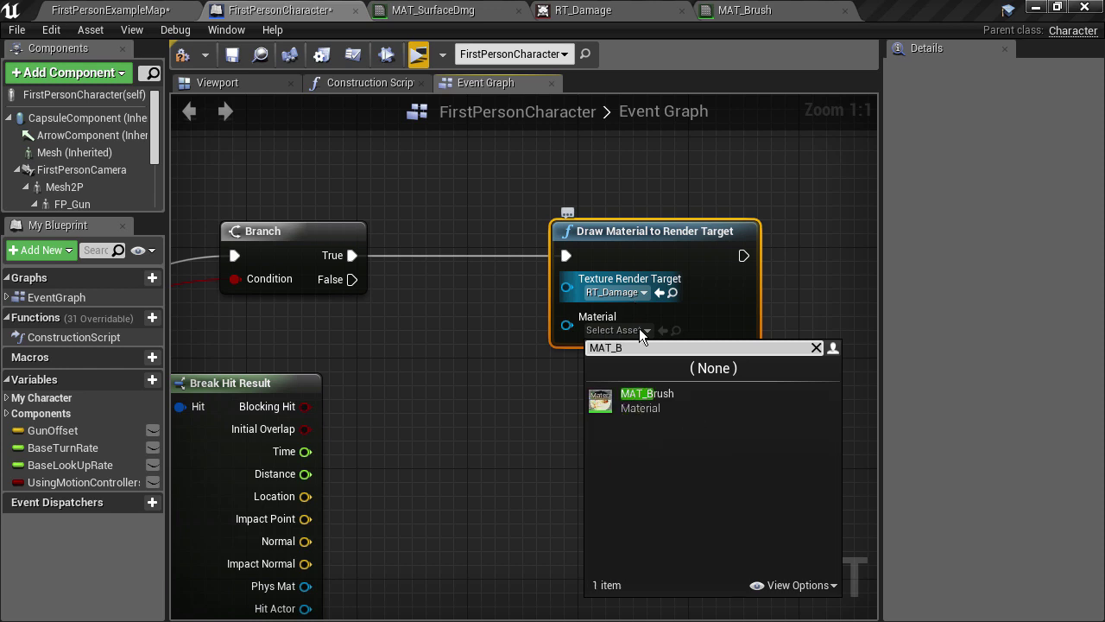
left_click(643, 397)
left_click(184, 57)
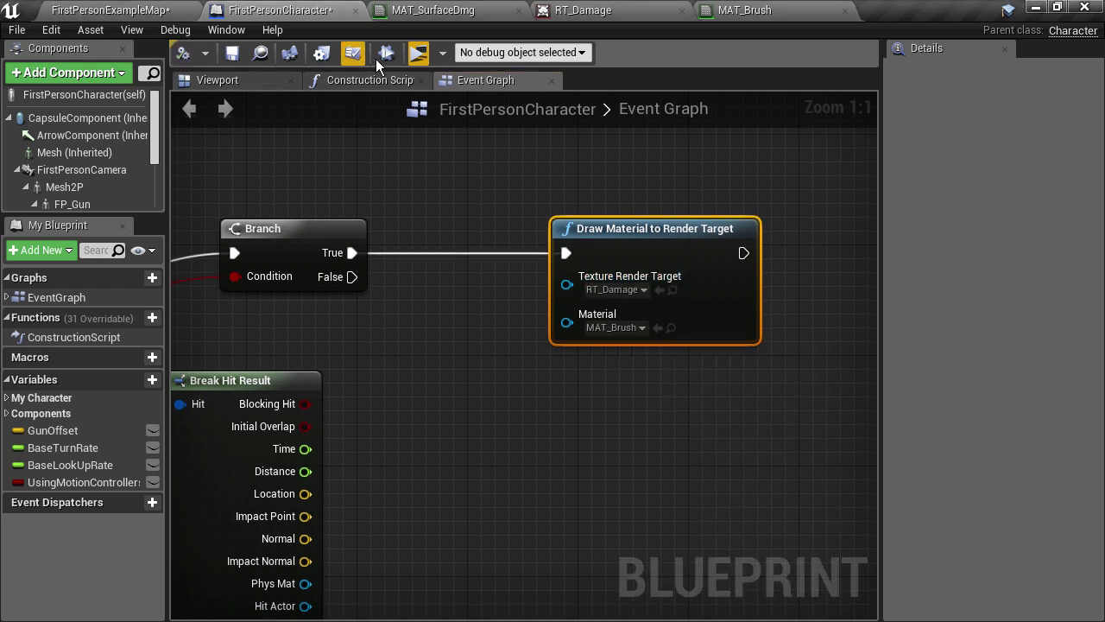
Step: Play the game, shoot the wall, and walk around to inspect the painted splat
left_click(418, 54)
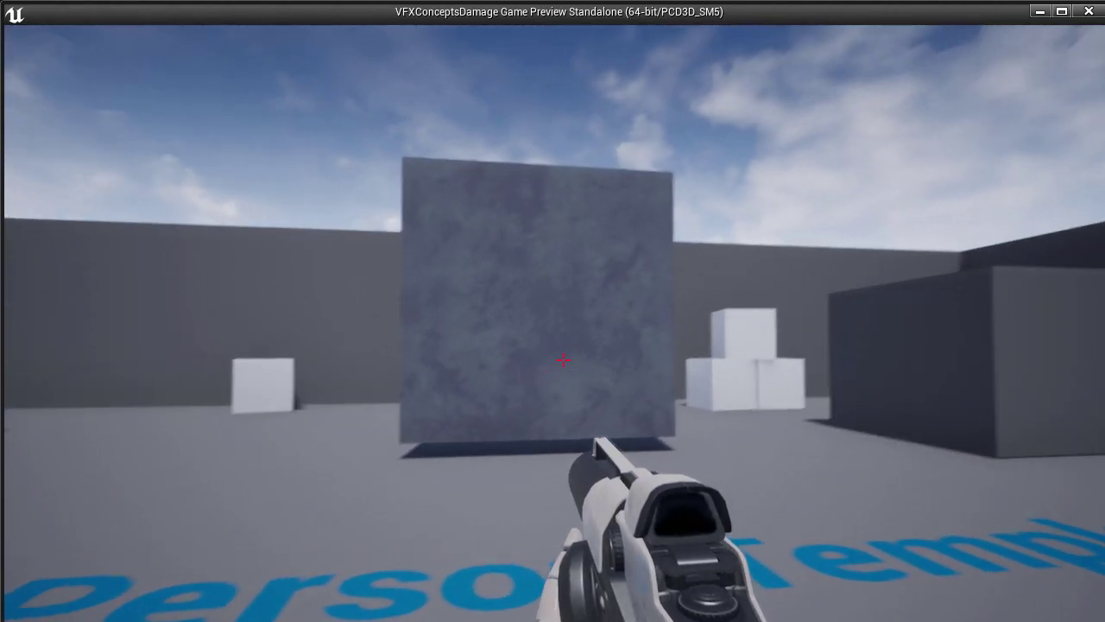
left_click(562, 361)
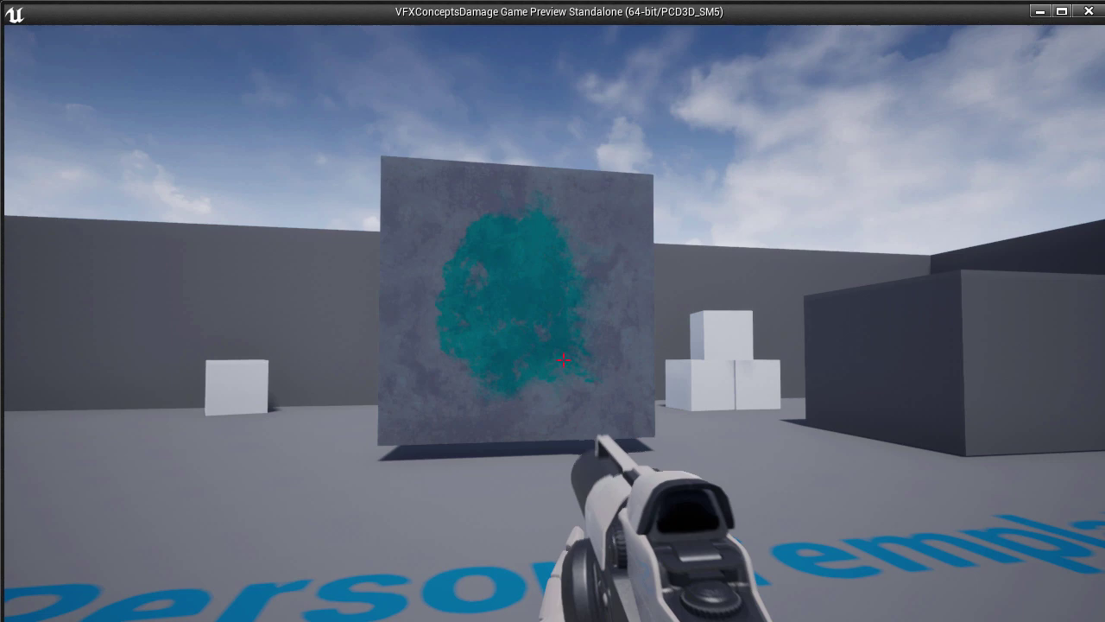
key("w")
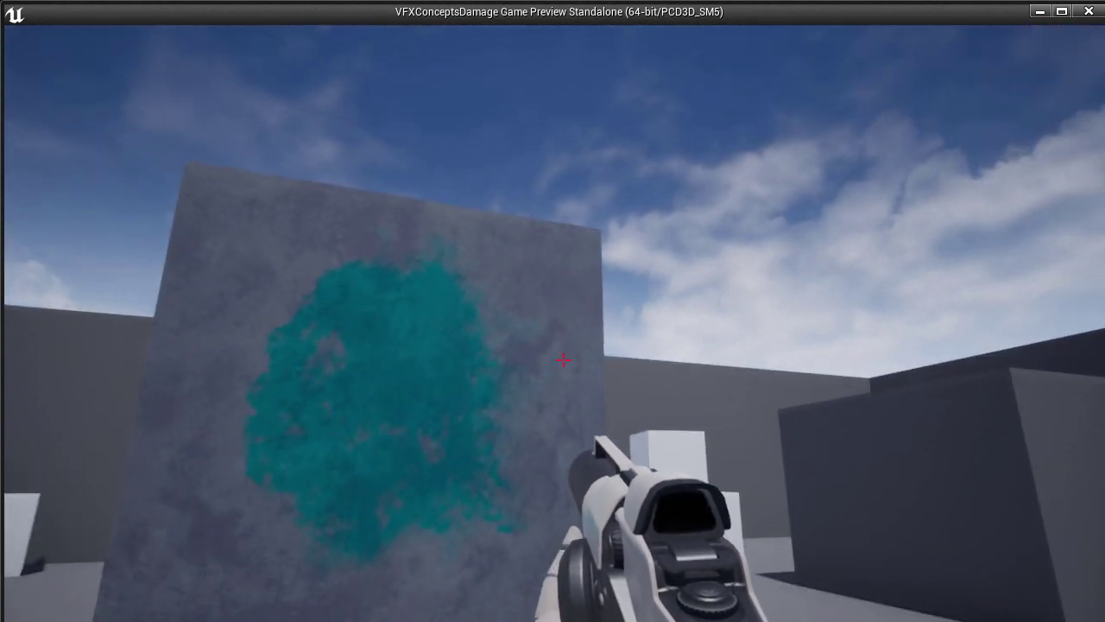
key("s")
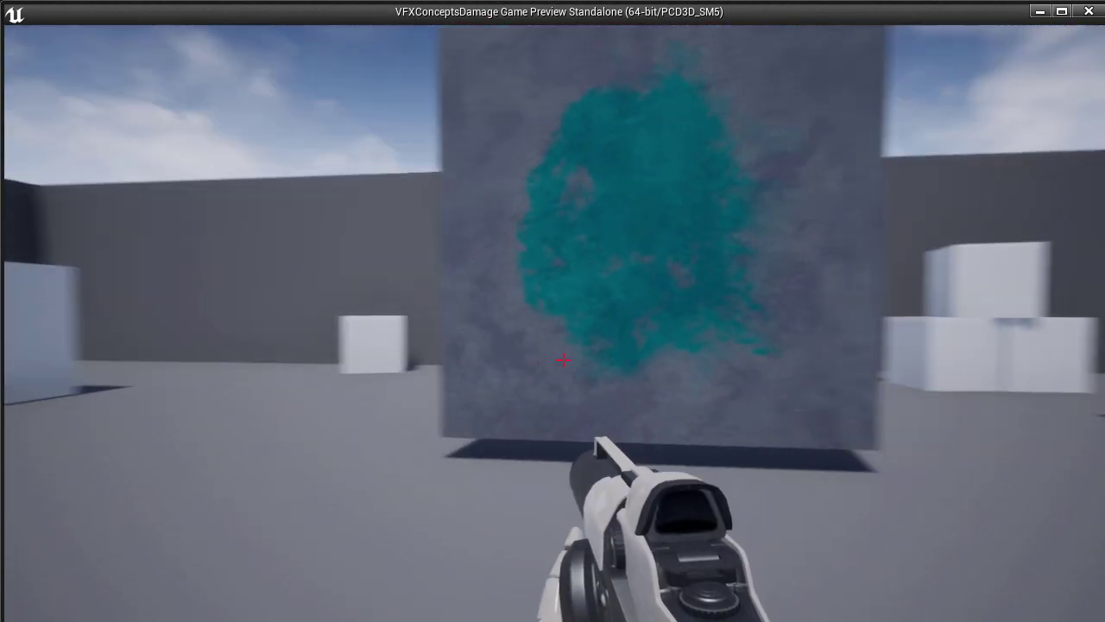
key("a")
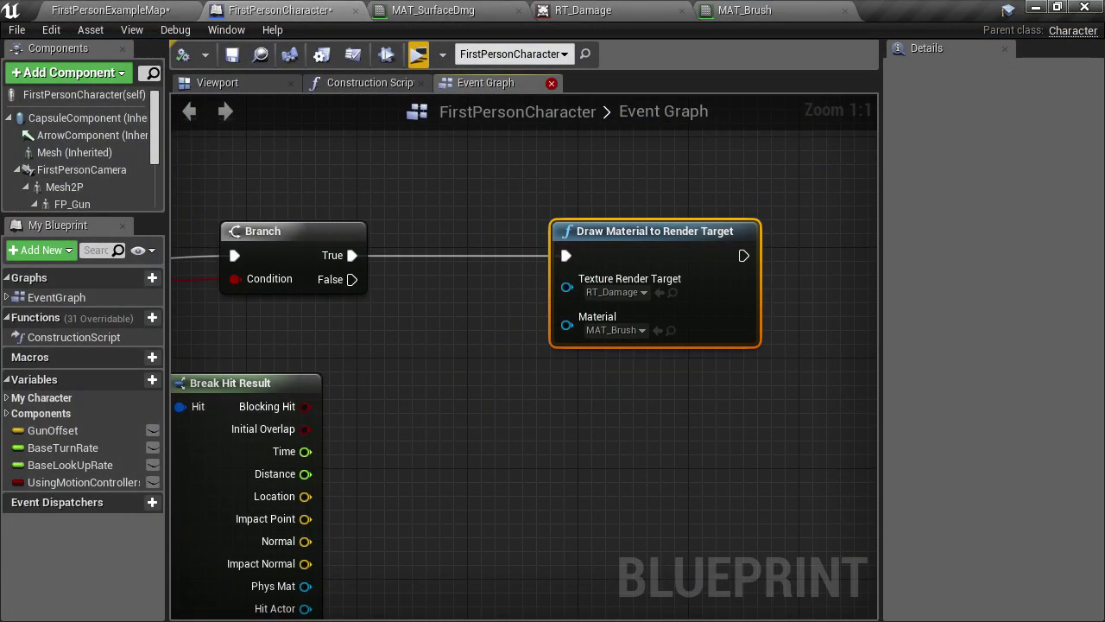
Step: Wire the RT_Damage sample's R channel into 1-x, apply, preview on a plane, and return to the map
left_click(436, 10)
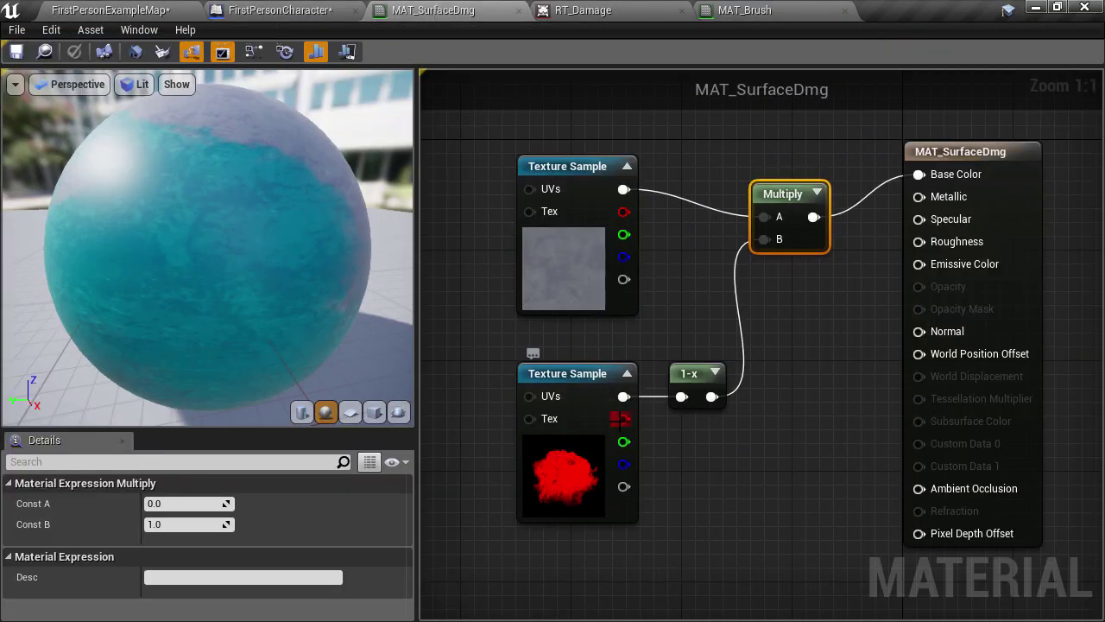
left_click_drag(623, 419, 681, 398)
left_click(74, 52)
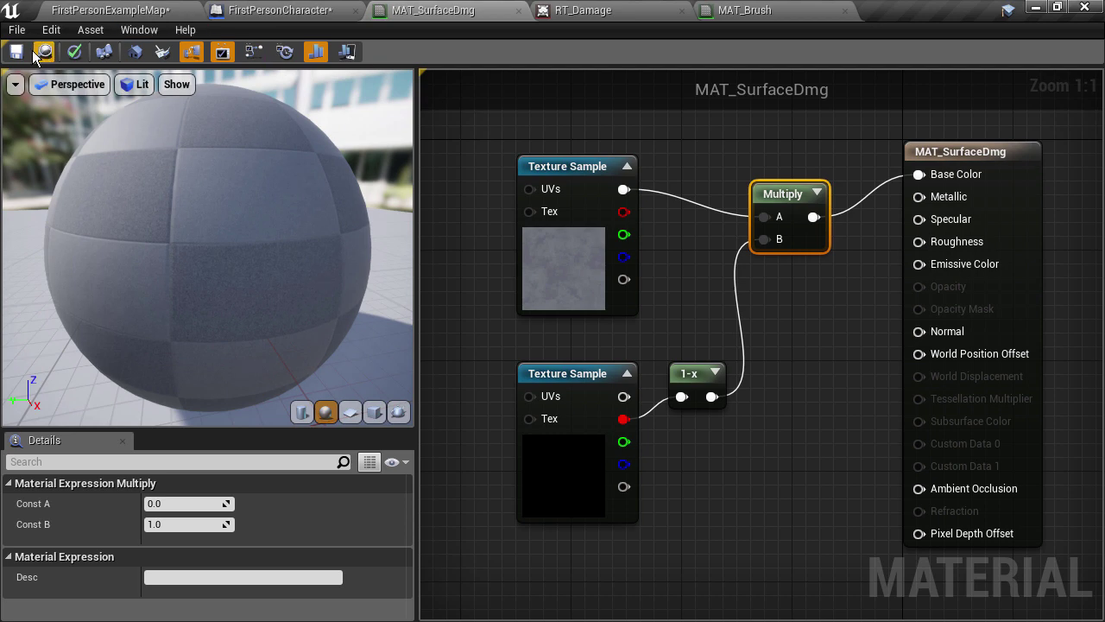
left_click(350, 412)
left_click_drag(228, 289, 147, 276)
left_click(108, 10)
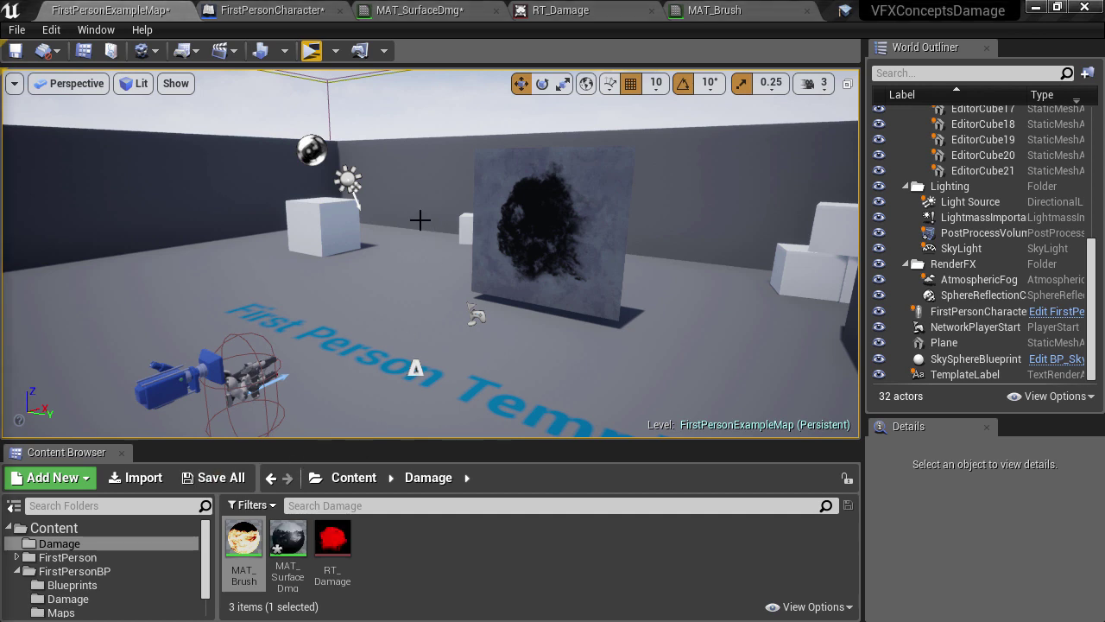
Step: In the FirstPersonCharacter blueprint, bring the Event BeginPlay section of the event graph into view
left_click(294, 9)
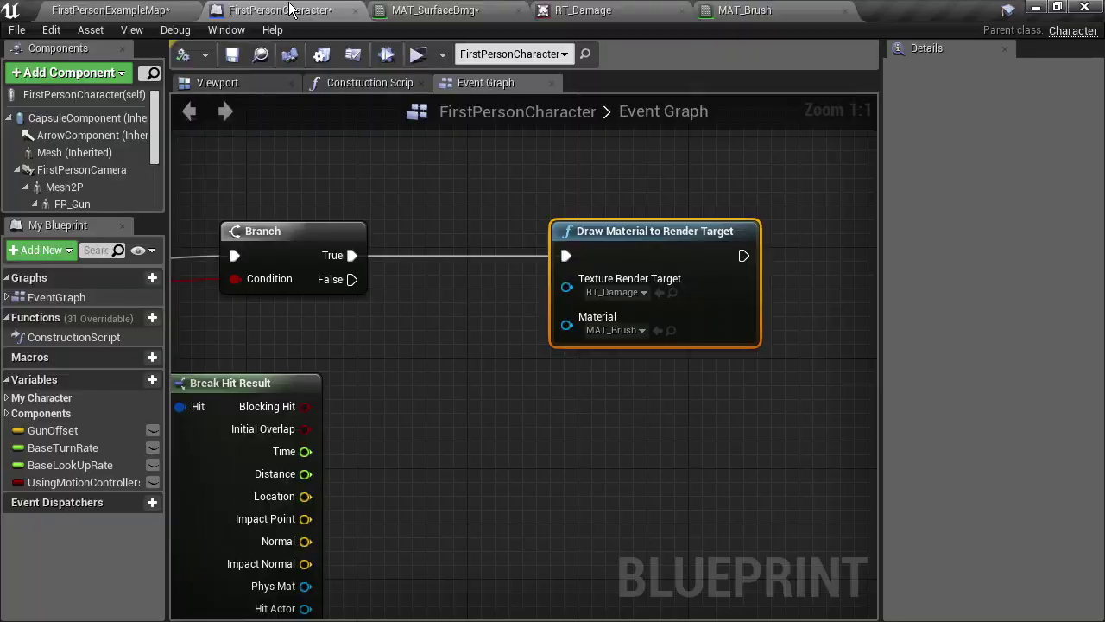
right_click_drag(439, 215, 655, 253)
scroll(655, 262, "down", 4)
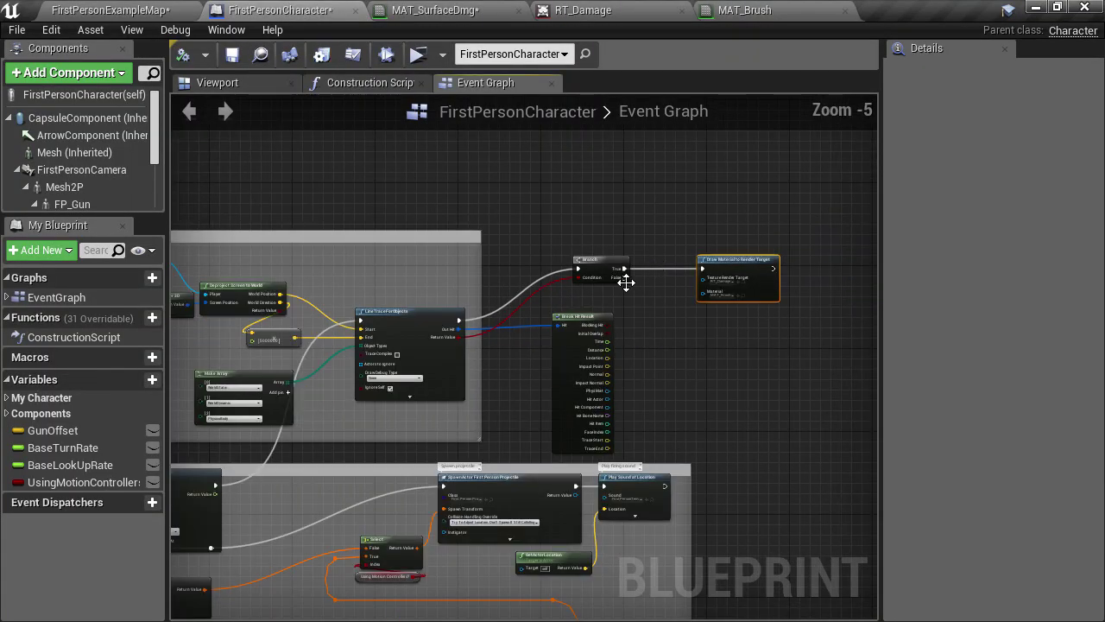
right_click_drag(513, 345, 777, 494)
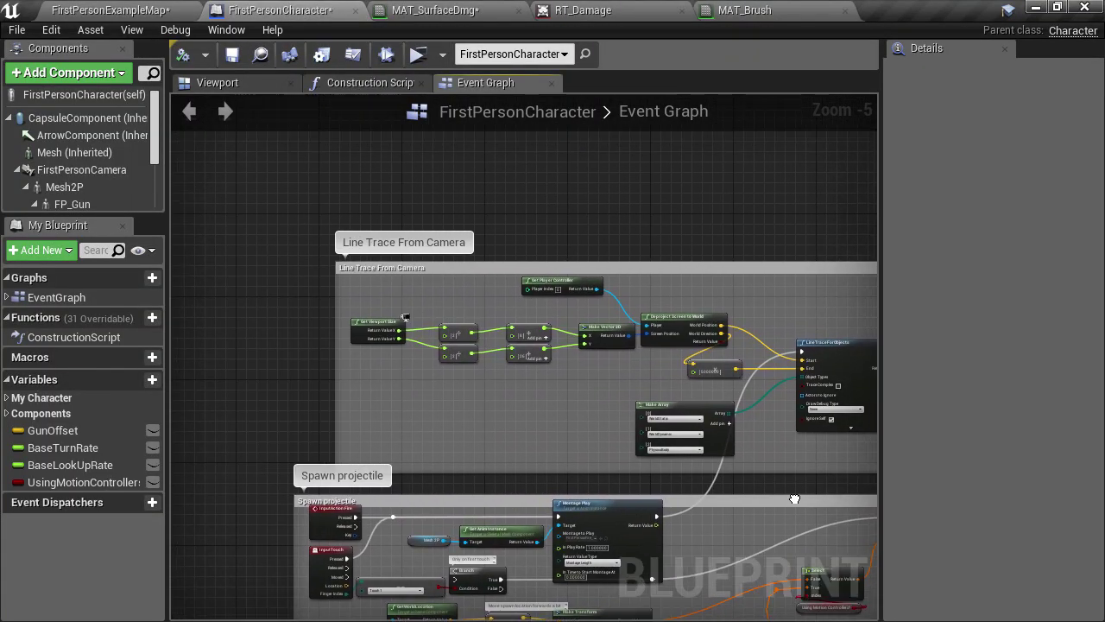
right_click_drag(651, 97, 651, 308)
right_click_drag(651, 143, 660, 565)
right_click_drag(466, 169, 474, 311)
scroll(397, 248, "up", 4)
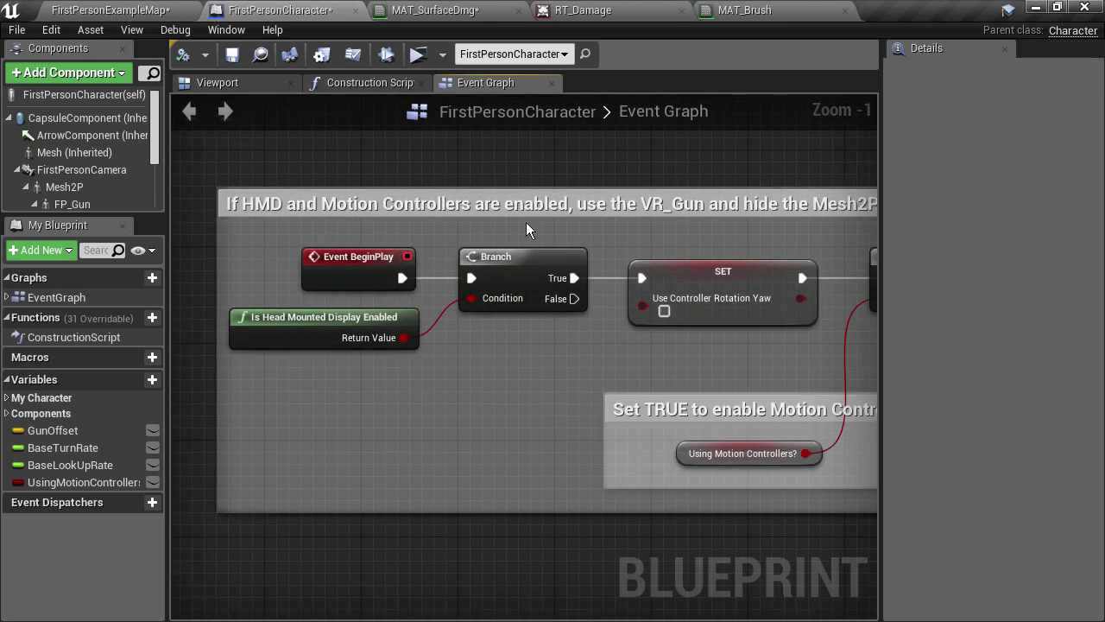
scroll(526, 222, "down", 1)
Step: Rearrange the HMD comment box, HMD check and Event BeginPlay to make room for a new node
right_click_drag(526, 222, 730, 234)
left_click_drag(456, 268, 228, 268)
left_click_drag(491, 328, 358, 432)
left_click_drag(540, 269, 312, 269)
Step: Add a Clear Render Target 2D node wired between Event BeginPlay and the Branch
right_click(456, 258)
type("clear re")
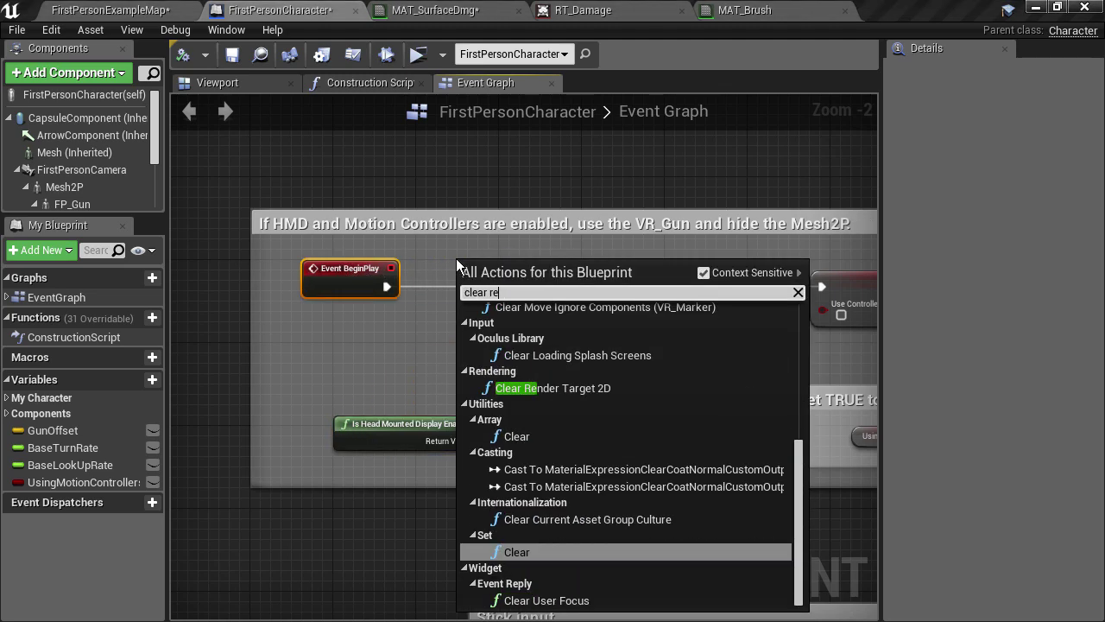
left_click(530, 388)
scroll(417, 312, "up", 2)
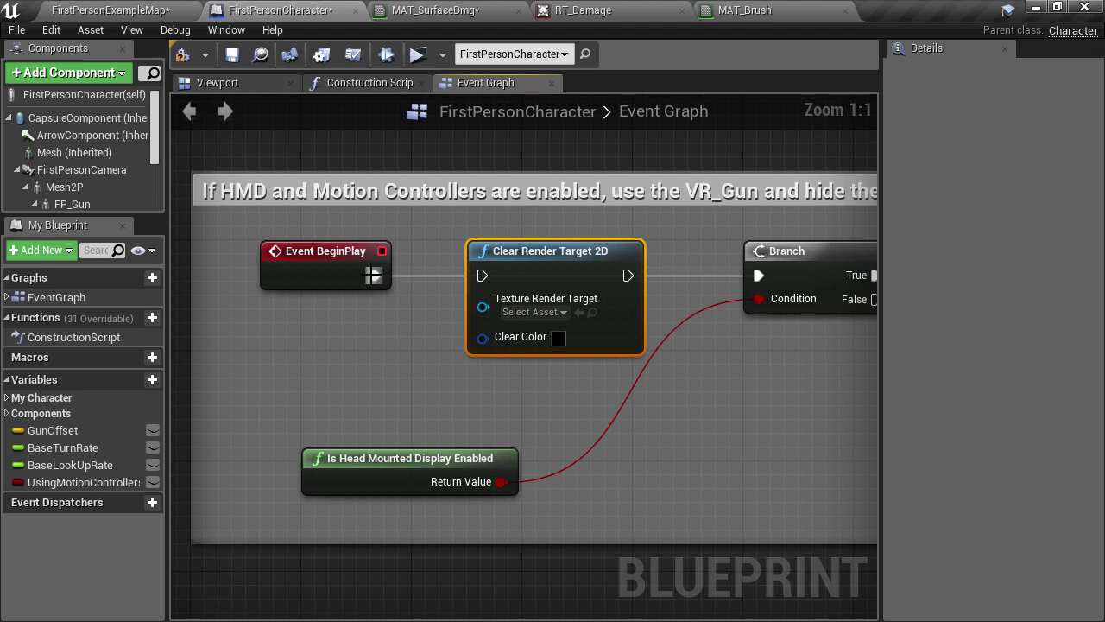
left_click_drag(376, 275, 481, 275)
left_click_drag(628, 275, 758, 275)
Step: Set the node's Texture Render Target to RT_Damage and nudge it into place
left_click(546, 312)
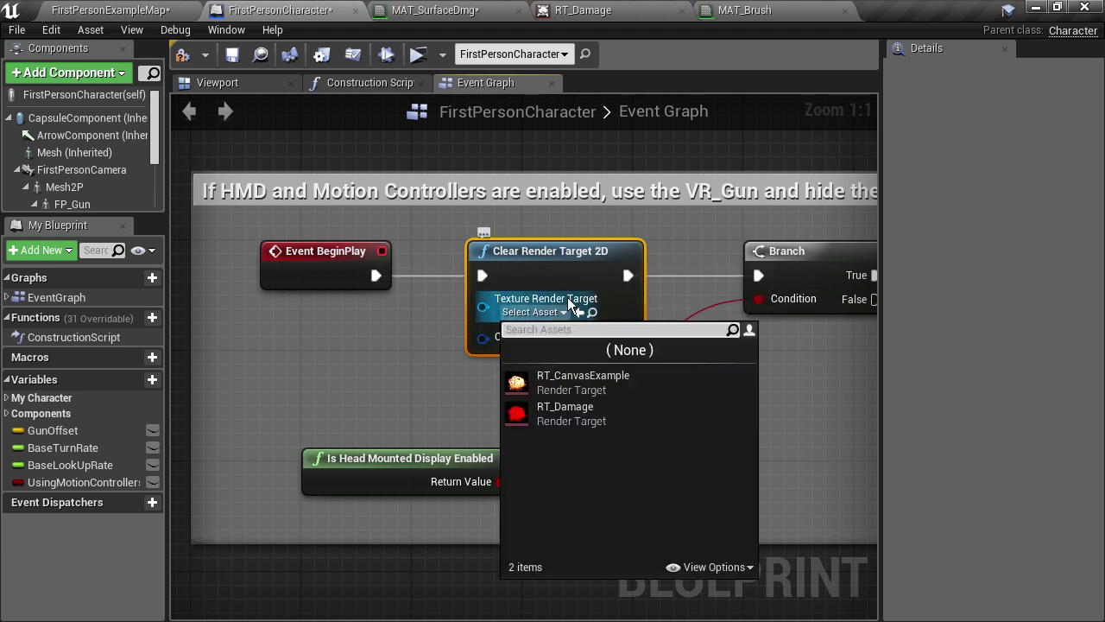
left_click(568, 423)
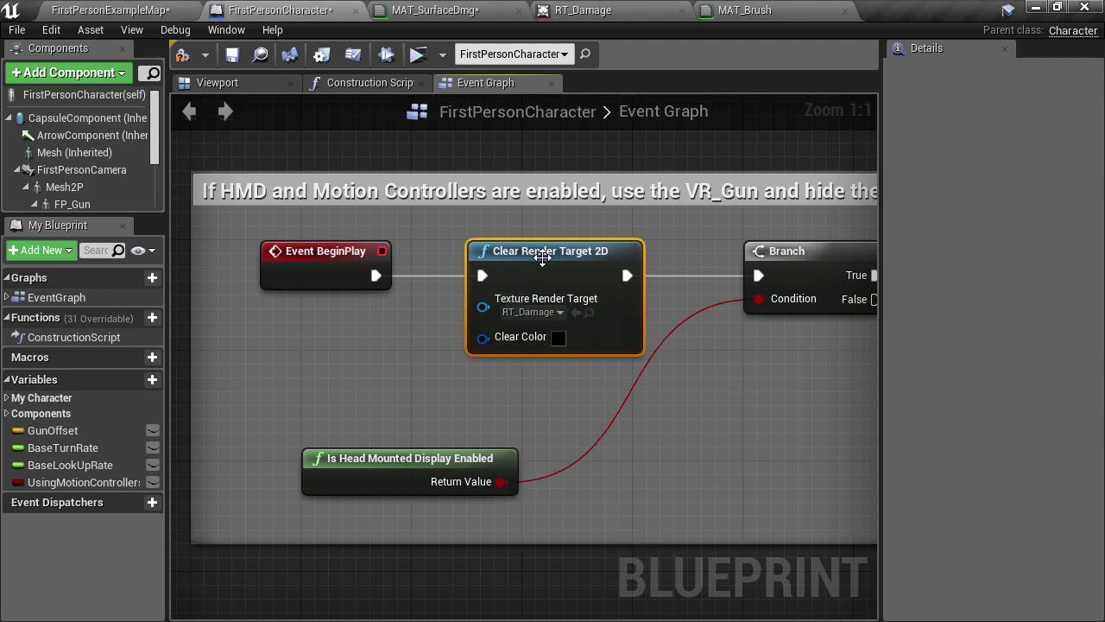
left_click_drag(541, 252, 554, 252)
left_click(152, 15)
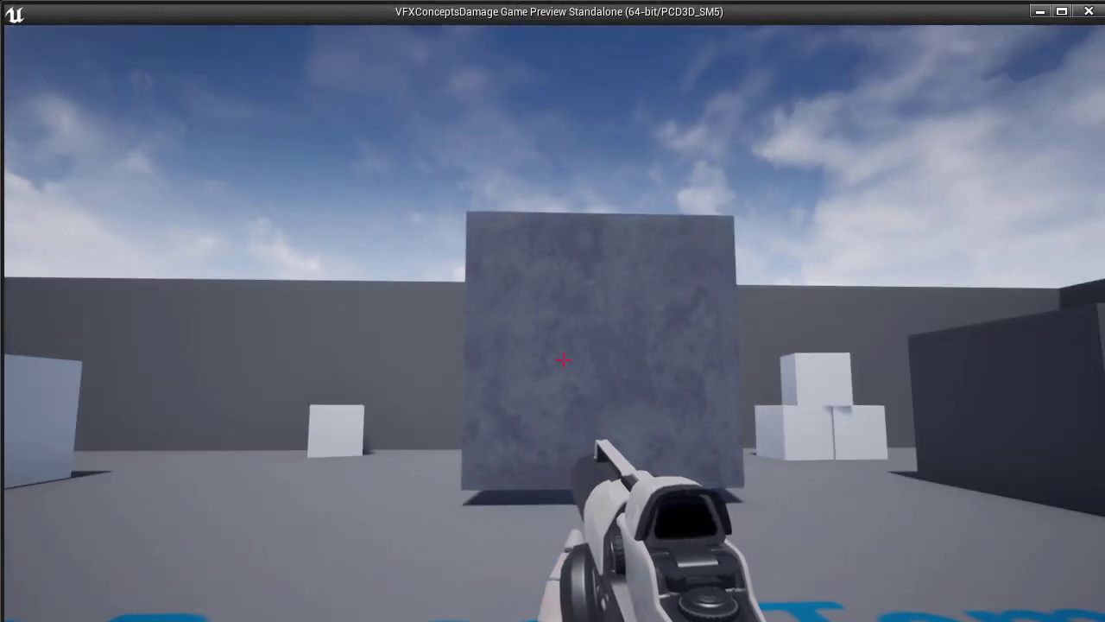
key("w")
left_click(563, 360)
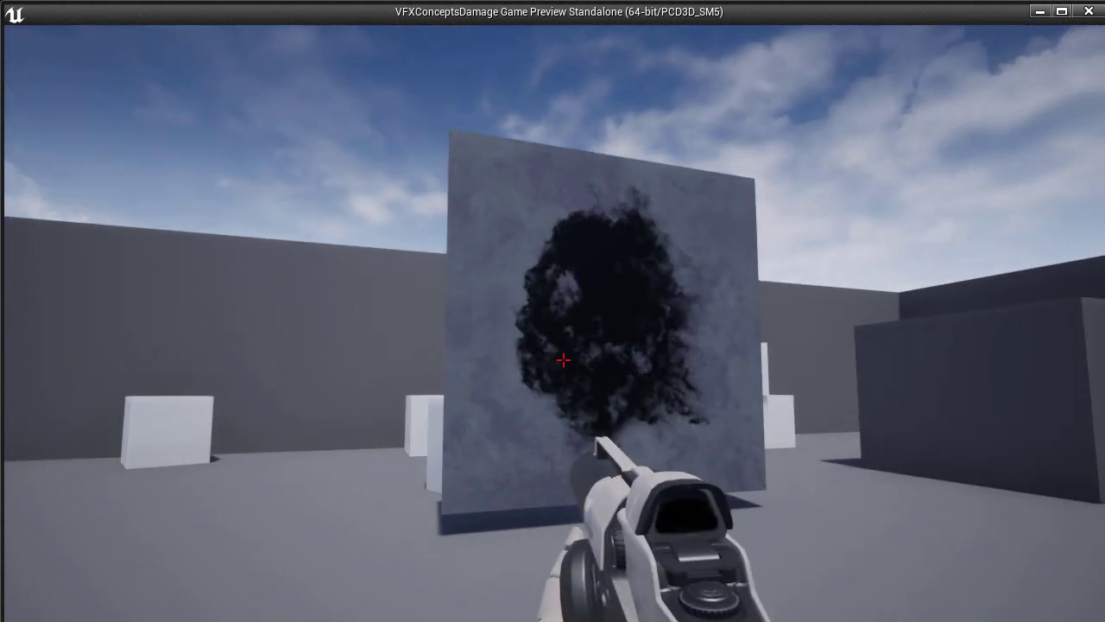
key("Escape")
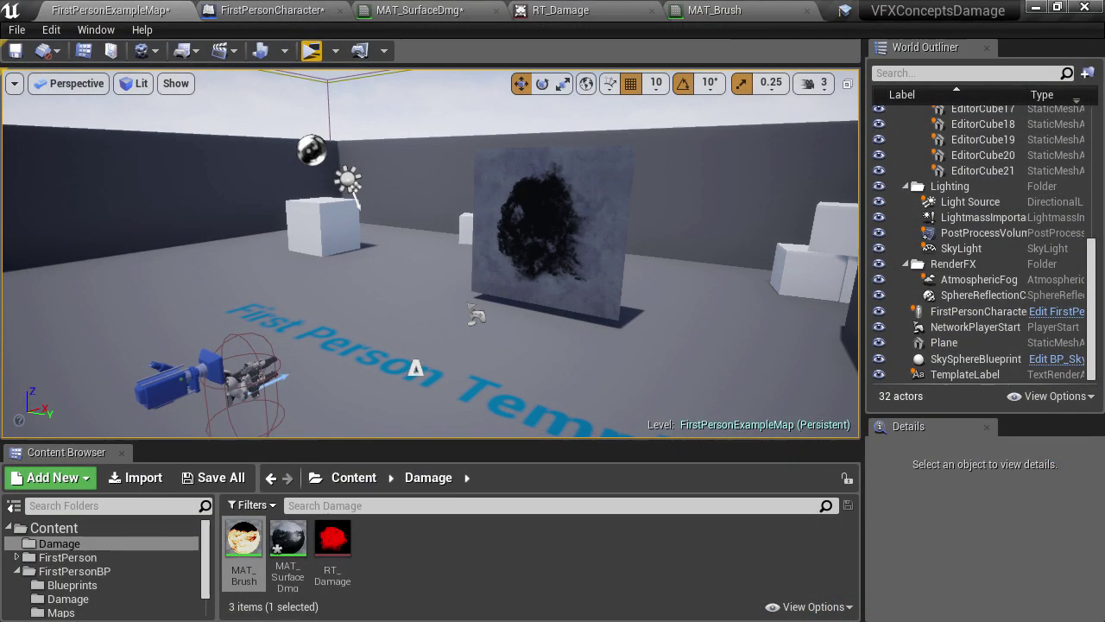
left_click(311, 51)
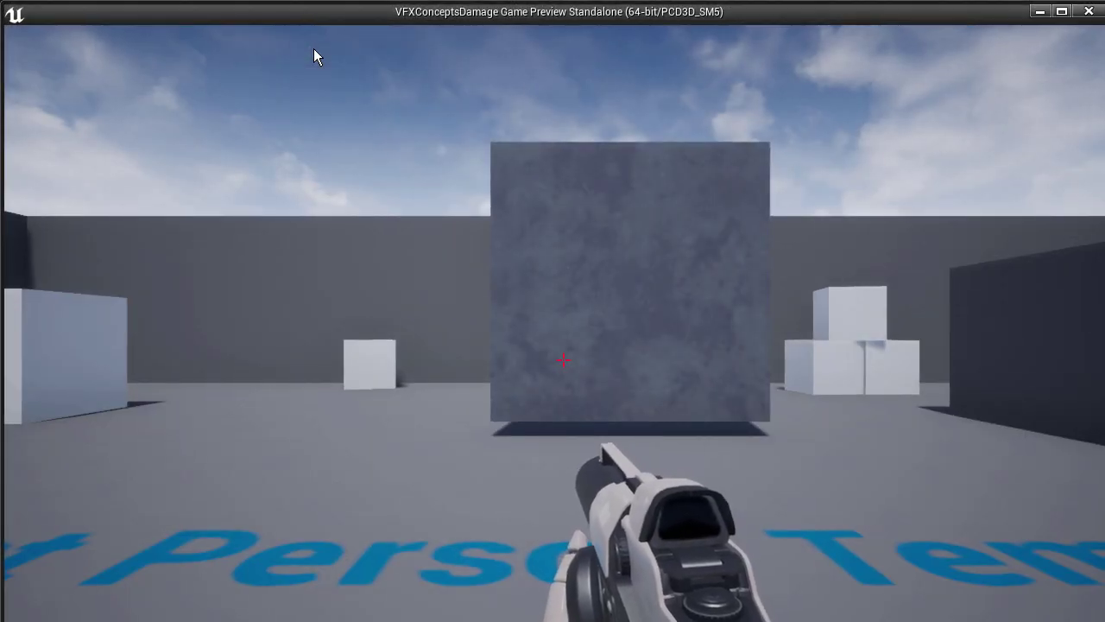
left_click(314, 49)
left_click(563, 360)
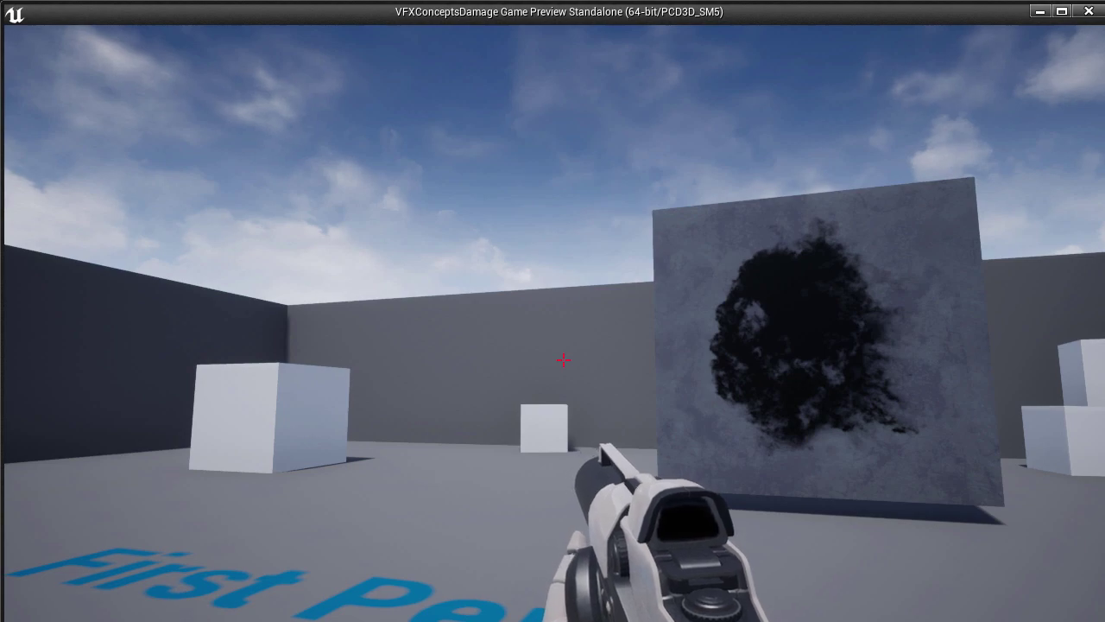
key("Escape")
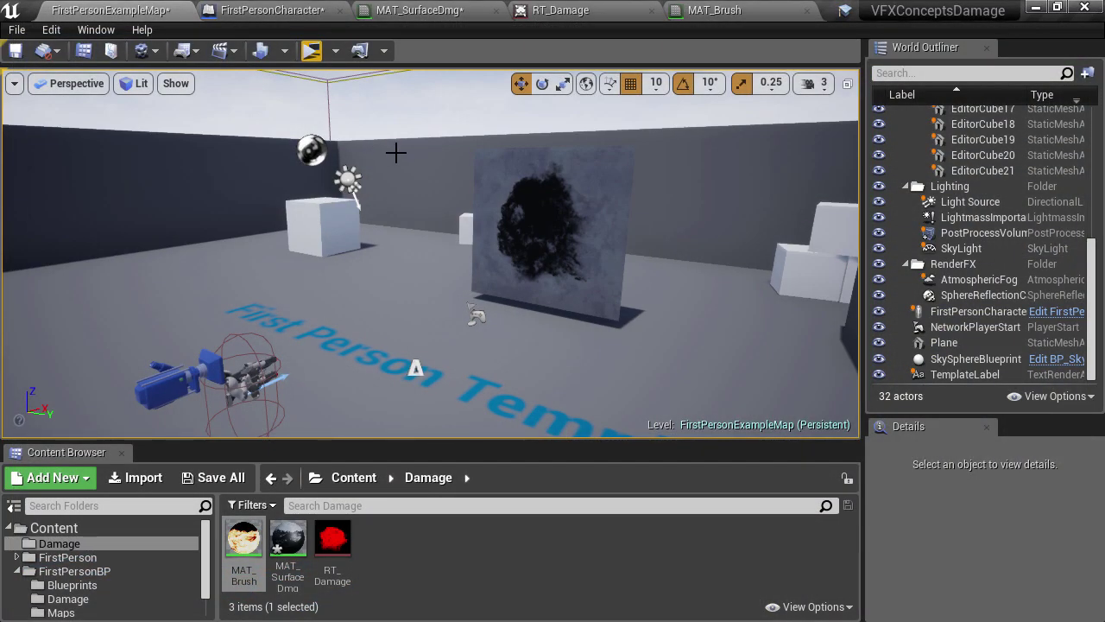